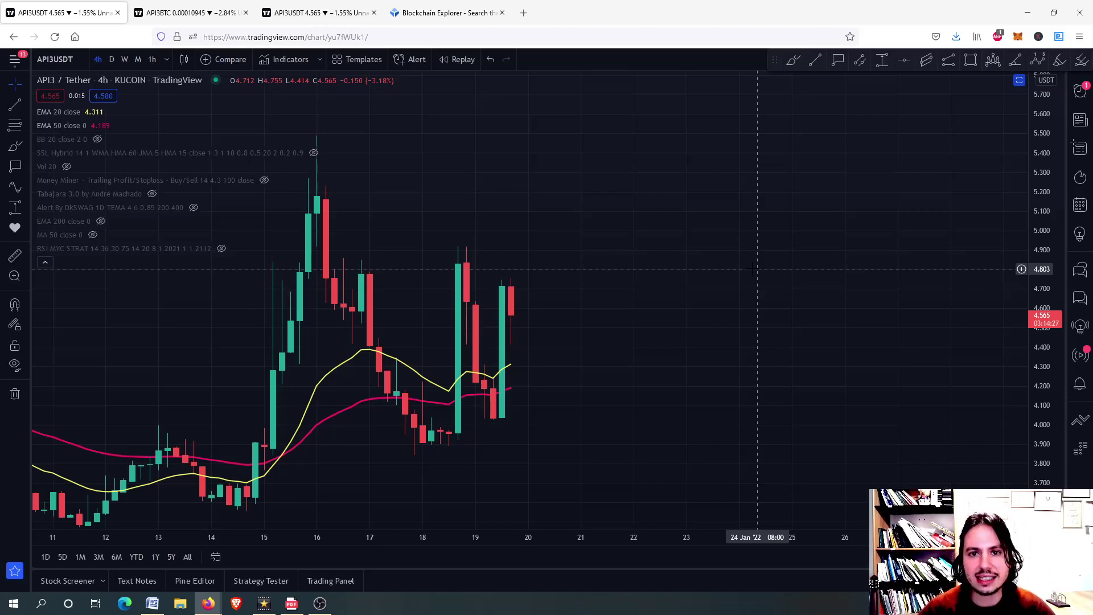
Maximize the CCI 20 pane, zoom into the latest 4h candles, then restore the RSI, CCI, Stoch RSI and Fisher panes.
{"action": "double_click", "coordinate": [581, 348]}
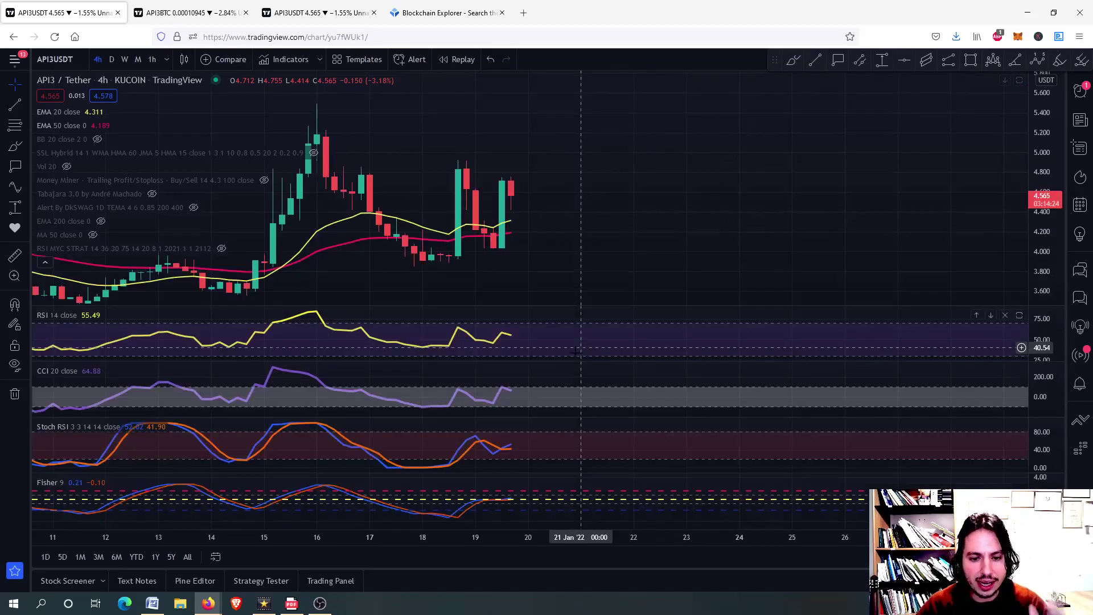
{"action": "double_click", "coordinate": [555, 392]}
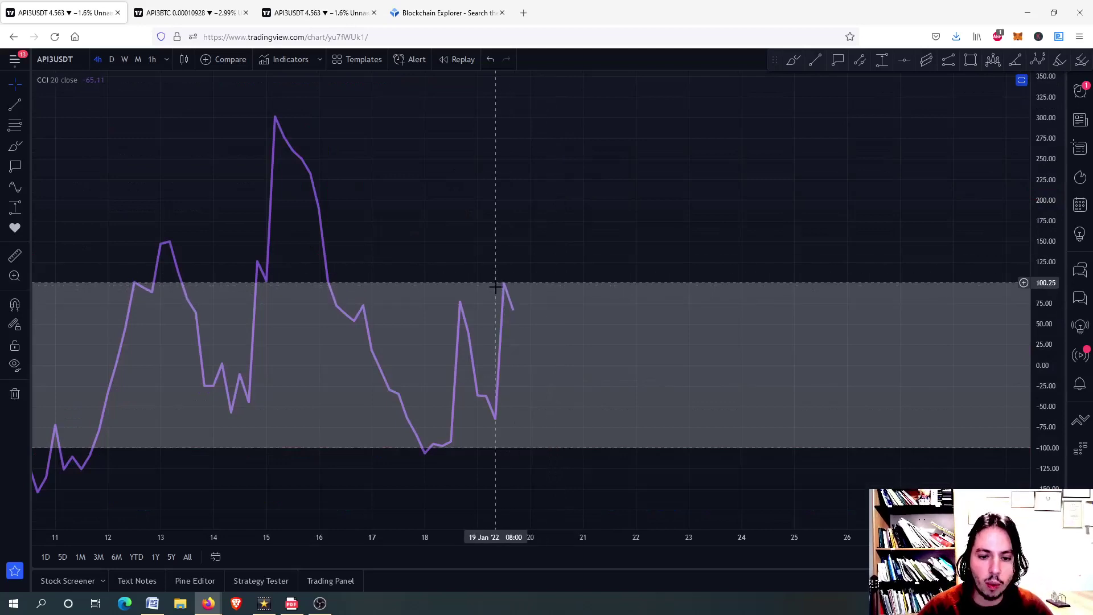
{"action": "scroll", "coordinate": [506, 294], "scroll_direction": "up", "scroll_amount": 5}
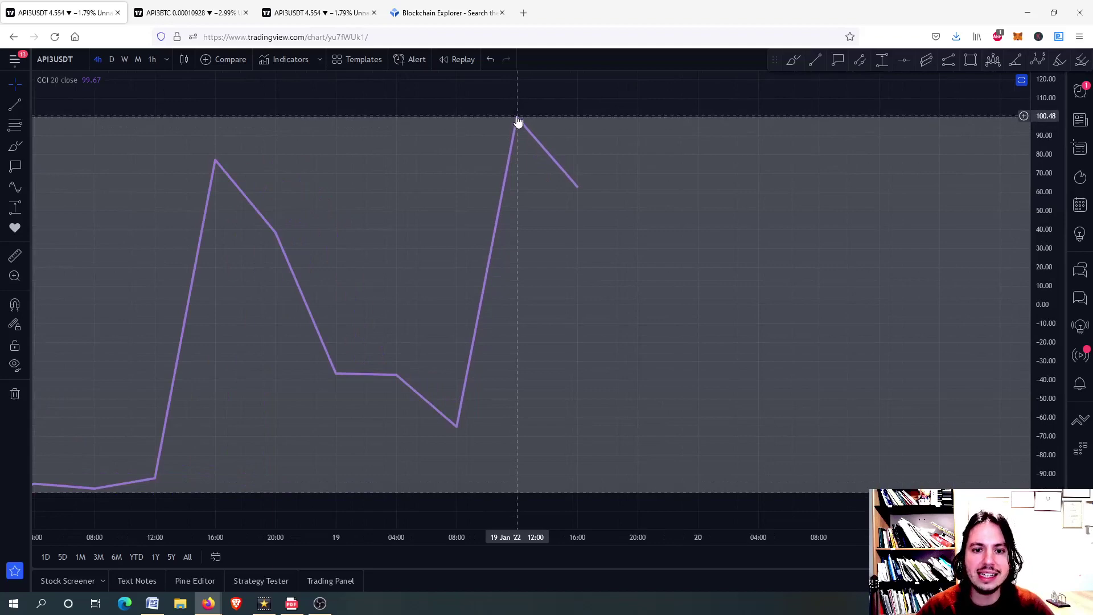
{"action": "double_click", "coordinate": [527, 198]}
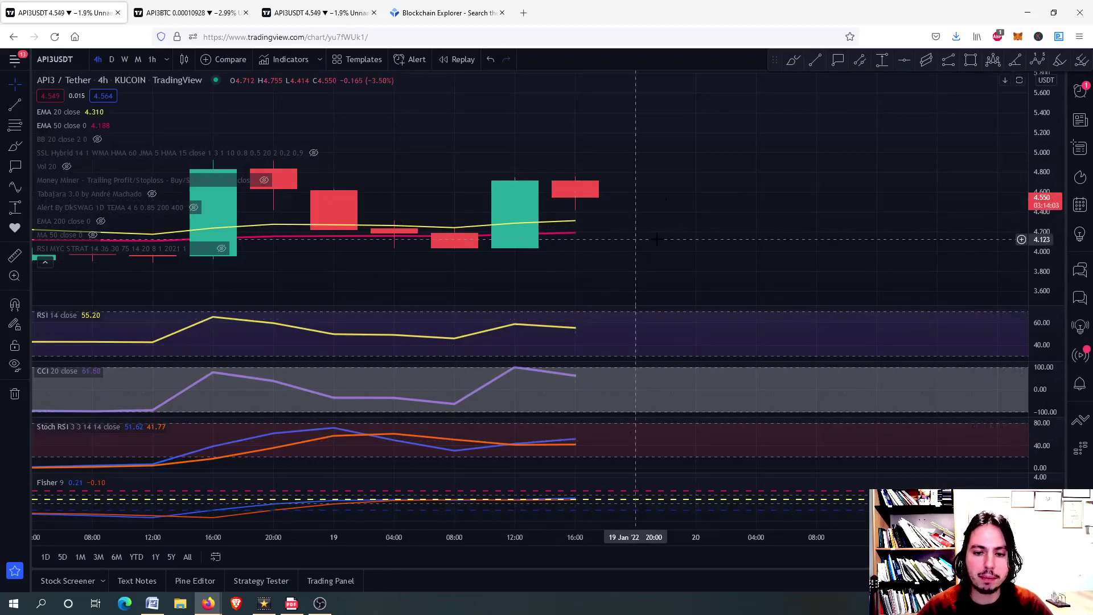
Rescale API3/USDT to show about three weeks of candles with the indicator panes restored.
{"action": "double_click", "coordinate": [632, 239]}
{"action": "scroll", "coordinate": [630, 329], "scroll_direction": "down", "scroll_amount": 8}
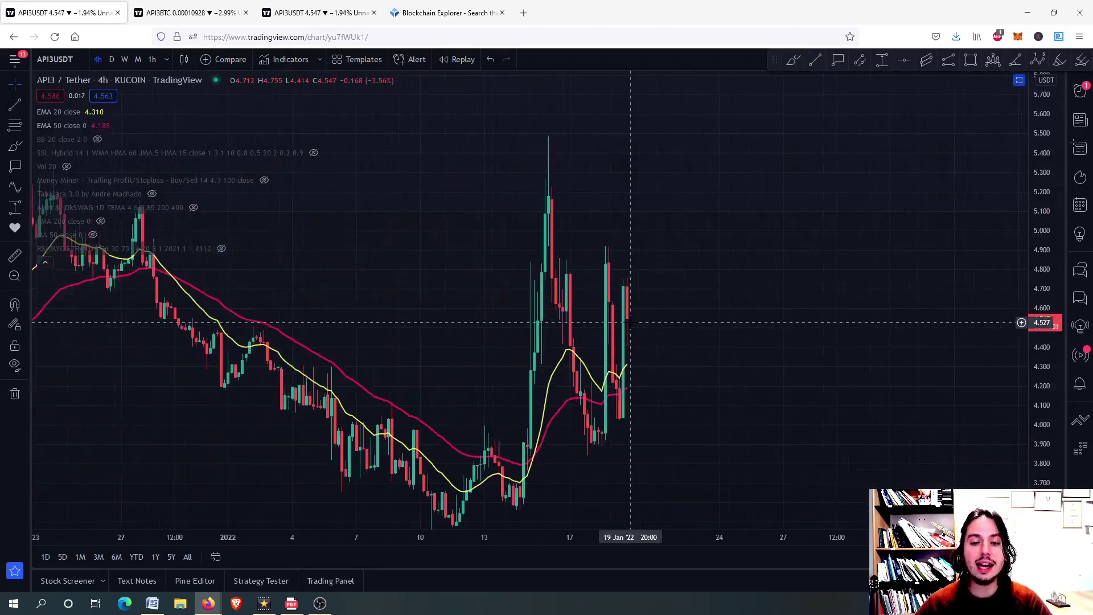
{"action": "scroll", "coordinate": [683, 331], "scroll_direction": "up", "scroll_amount": 5}
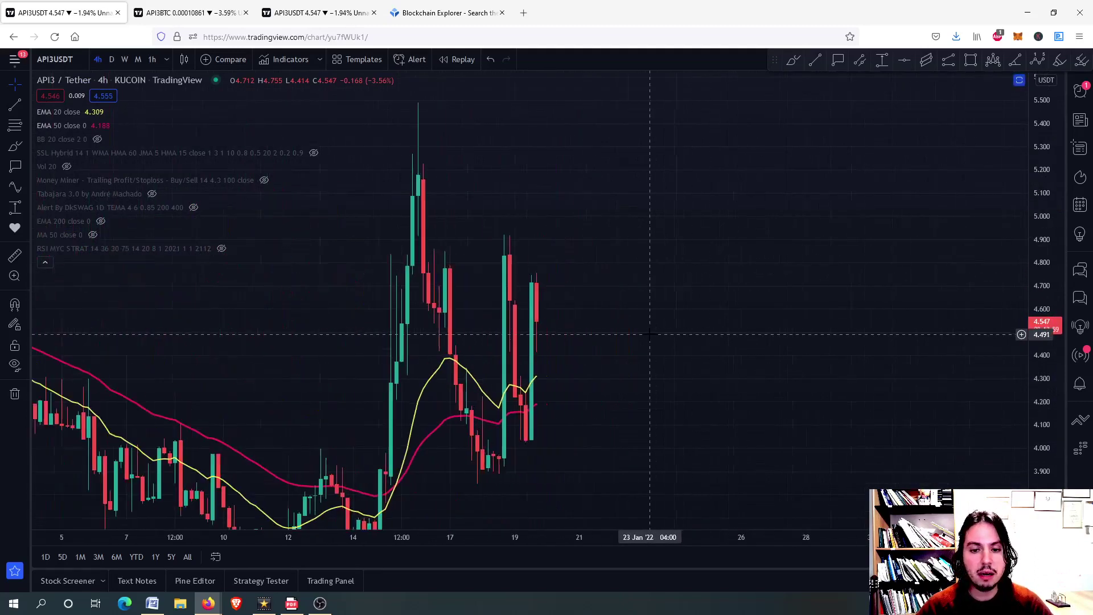
{"action": "double_click", "coordinate": [594, 369]}
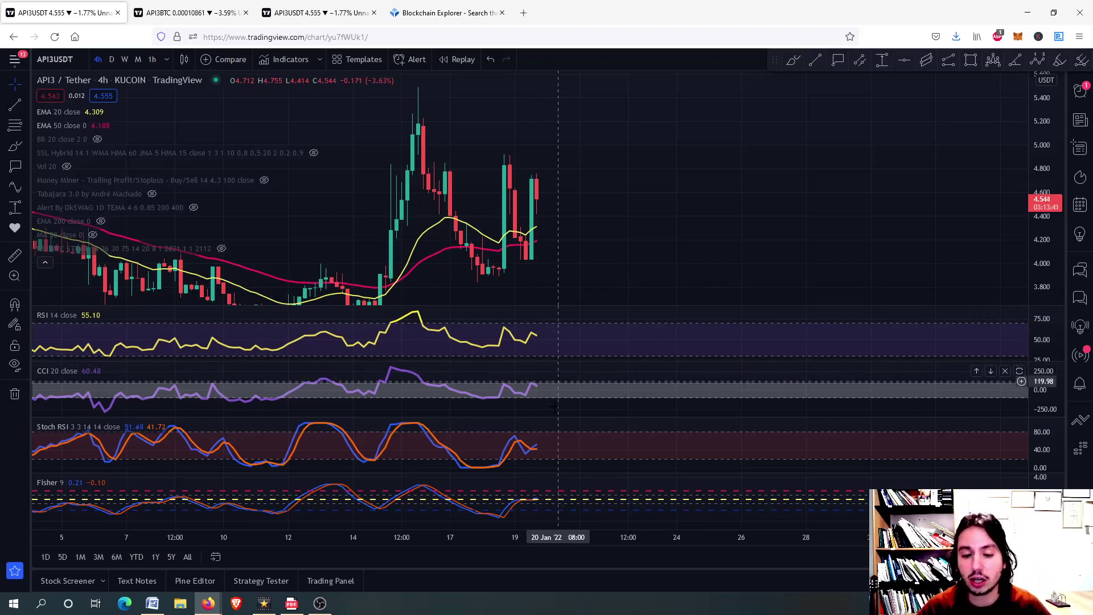
Inspect the Fisher and Stoch RSI panes enlarged, then switch to the API3BTC chart tab.
{"action": "double_click", "coordinate": [566, 498]}
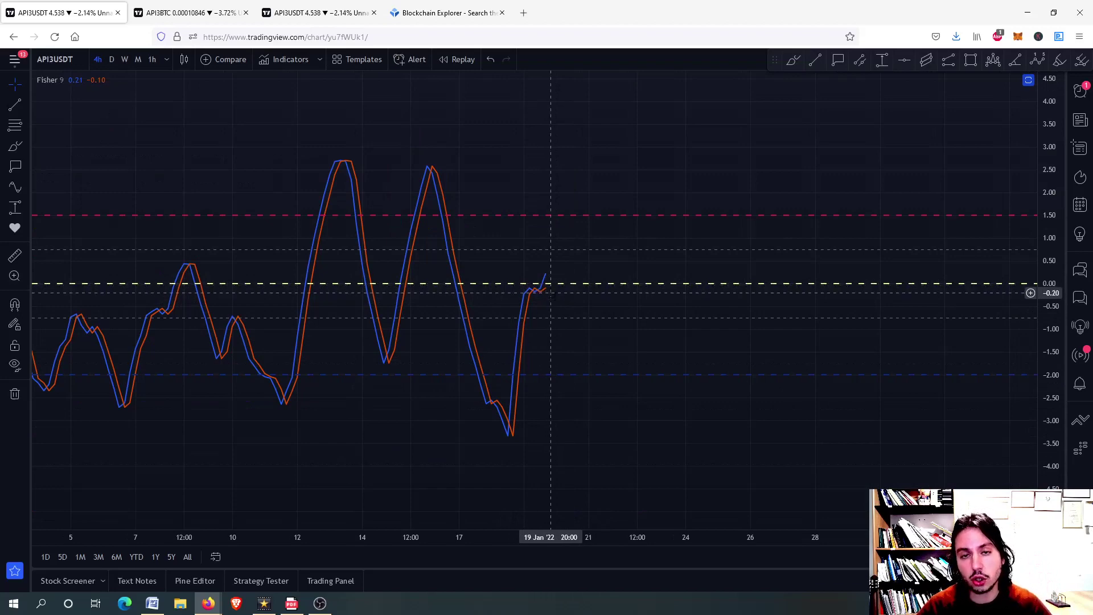
{"action": "double_click", "coordinate": [609, 310]}
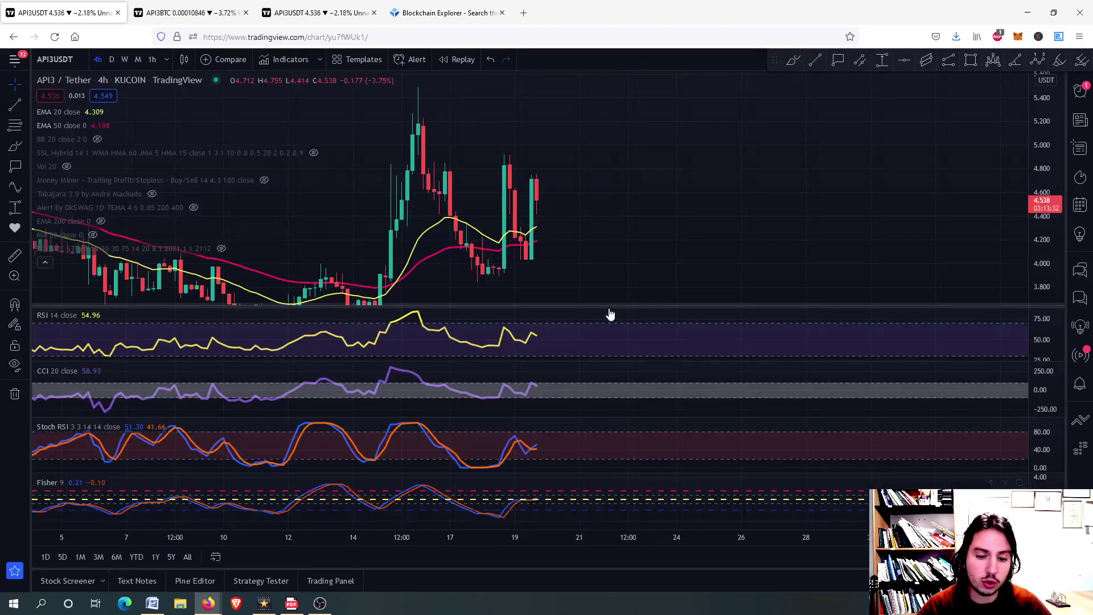
{"action": "double_click", "coordinate": [563, 441]}
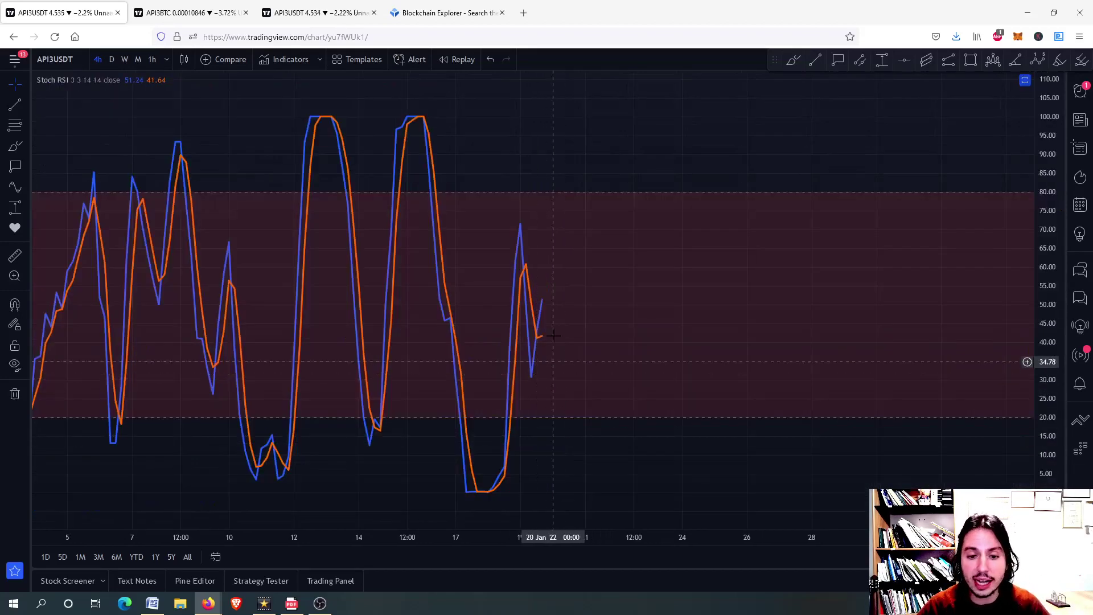
{"action": "double_click", "coordinate": [604, 205]}
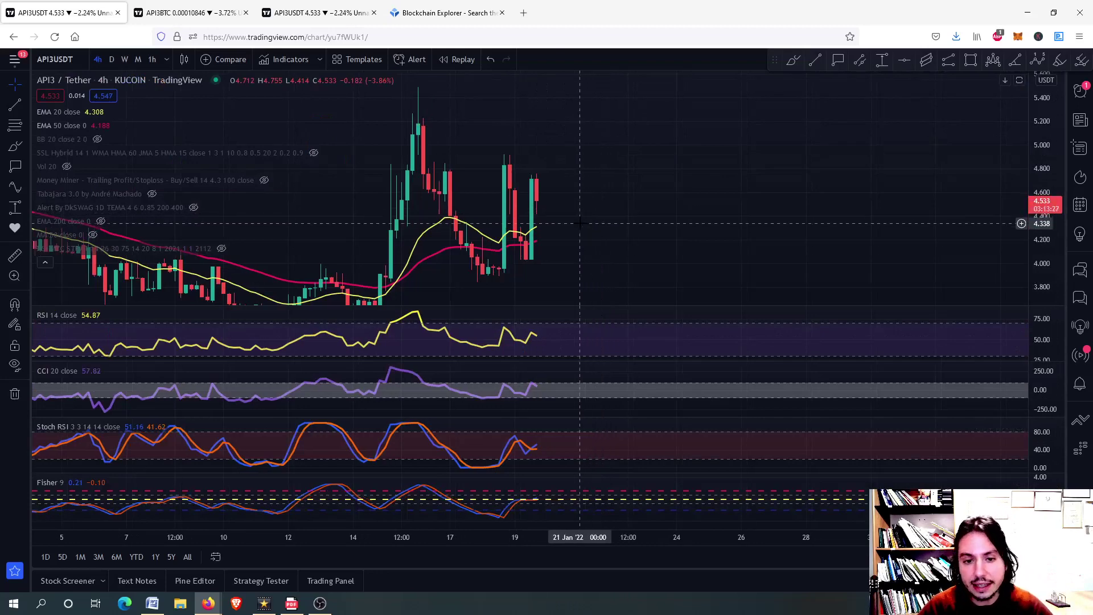
{"action": "key", "text": "ctrl+Tab"}
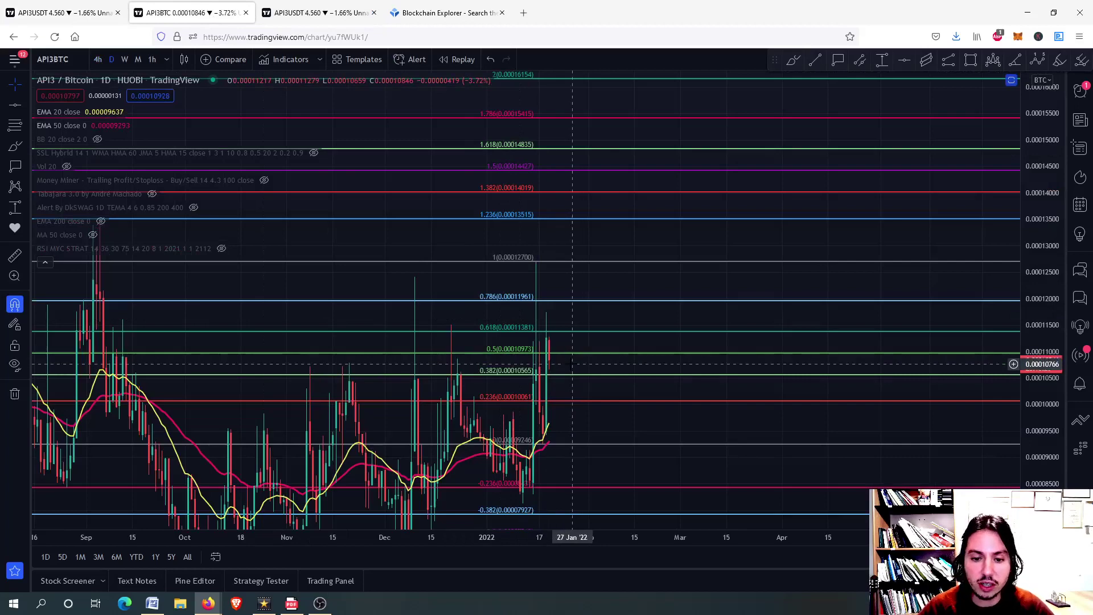
Place price labels at 0.00011379 and the 1.236 level 0.00013510, then maximize the CCI pane.
{"action": "scroll", "coordinate": [549, 357], "scroll_direction": "up", "scroll_amount": 5}
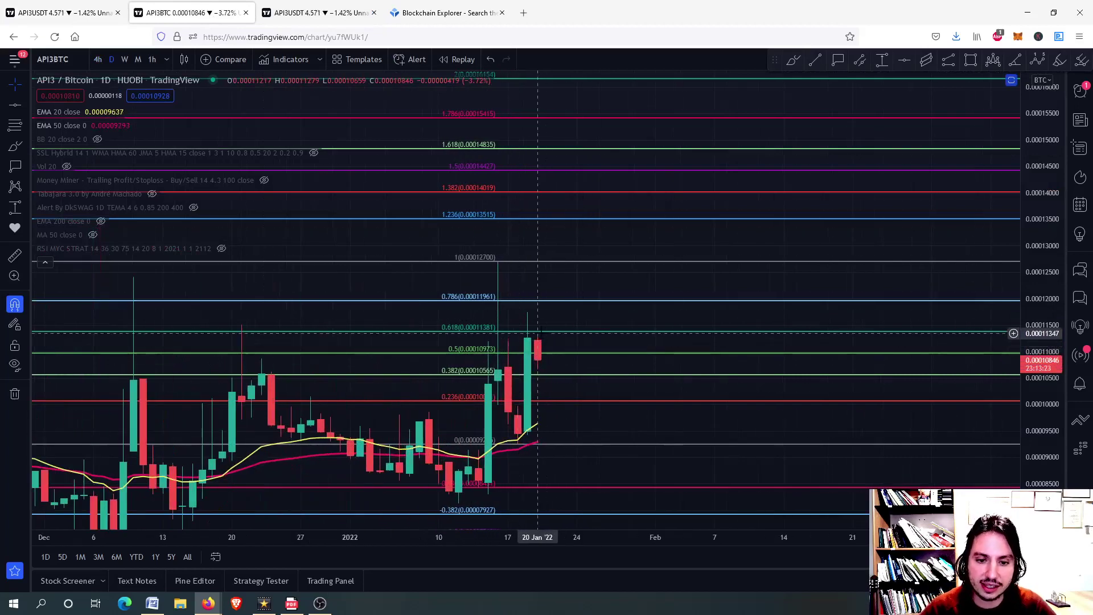
{"action": "scroll", "coordinate": [550, 358], "scroll_direction": "up", "scroll_amount": 2}
{"action": "left_click", "coordinate": [813, 61]}
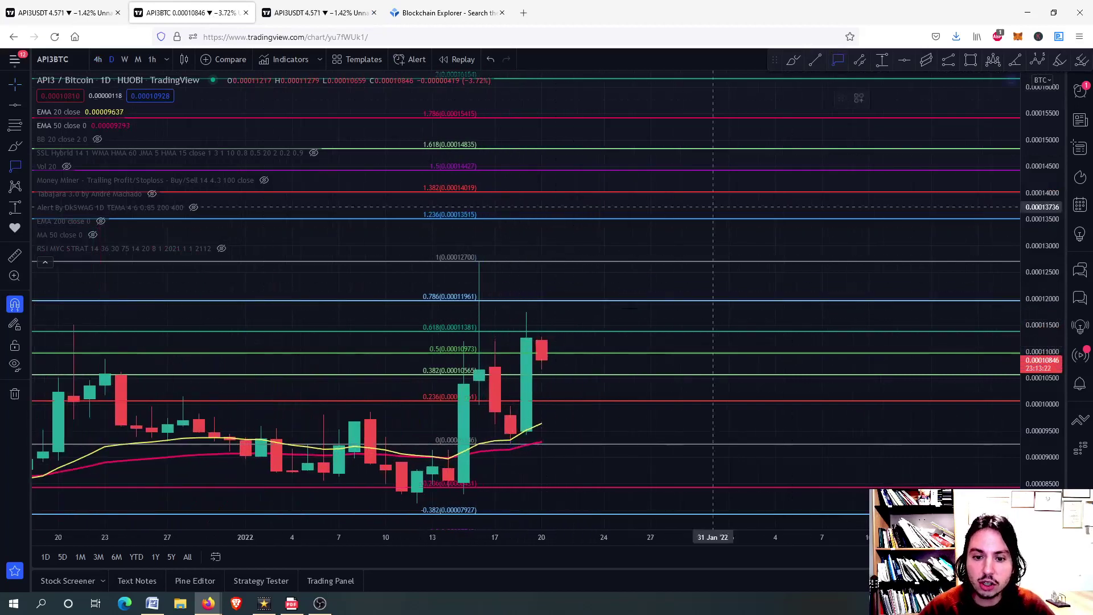
{"action": "left_click", "coordinate": [559, 330]}
{"action": "left_click_drag", "start_coordinate": [583, 324], "coordinate": [587, 203]}
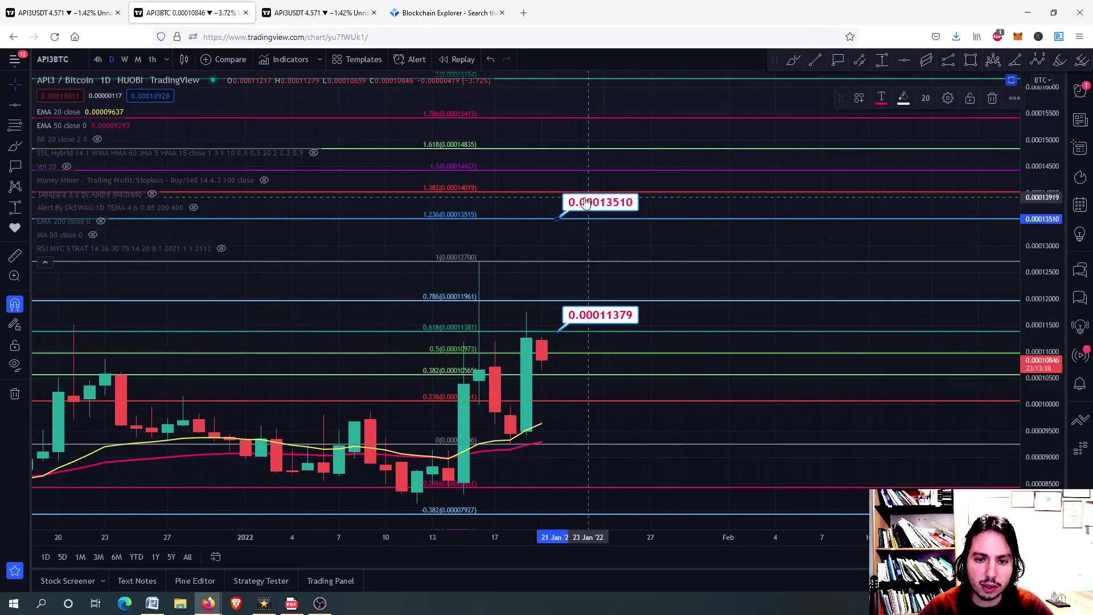
{"action": "double_click", "coordinate": [558, 249]}
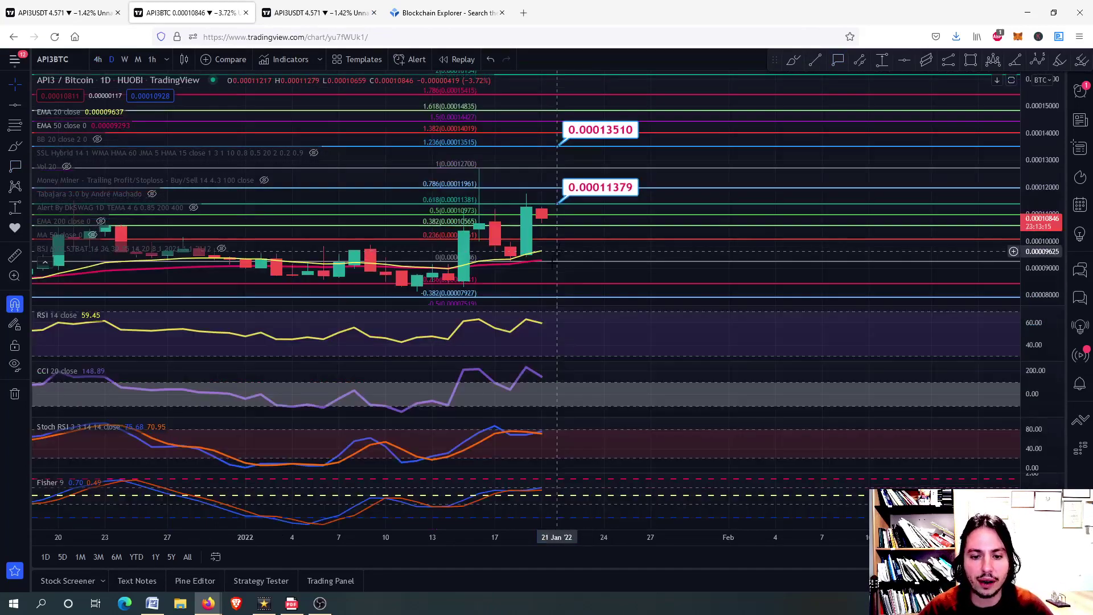
{"action": "double_click", "coordinate": [554, 400]}
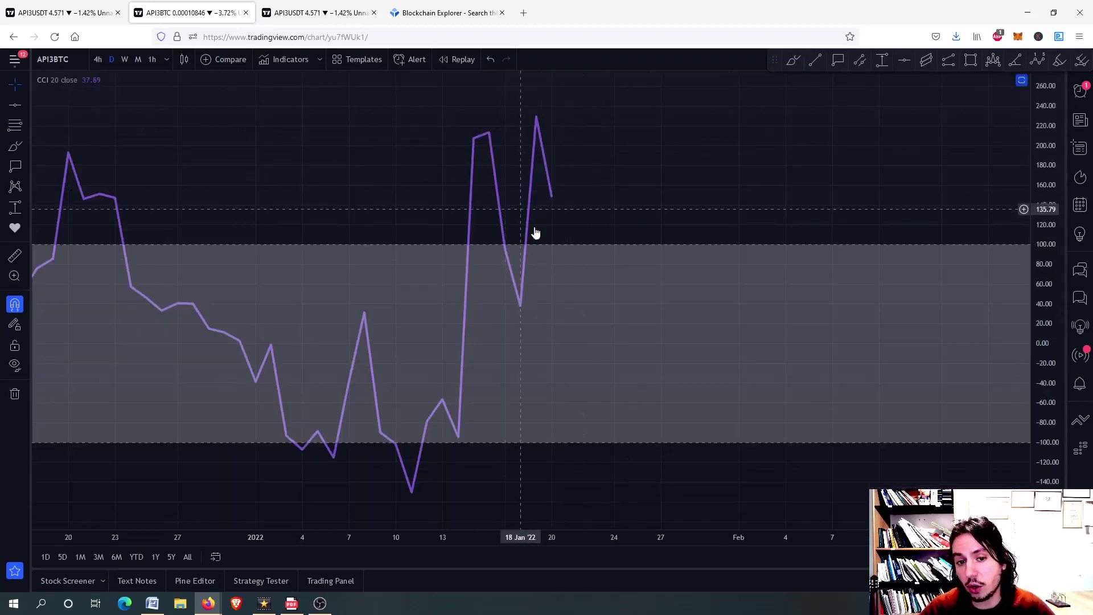
Switch API3/BTC to 4h candles and maximize the price pane showing the labels and Fibonacci levels.
{"action": "left_click", "coordinate": [98, 59]}
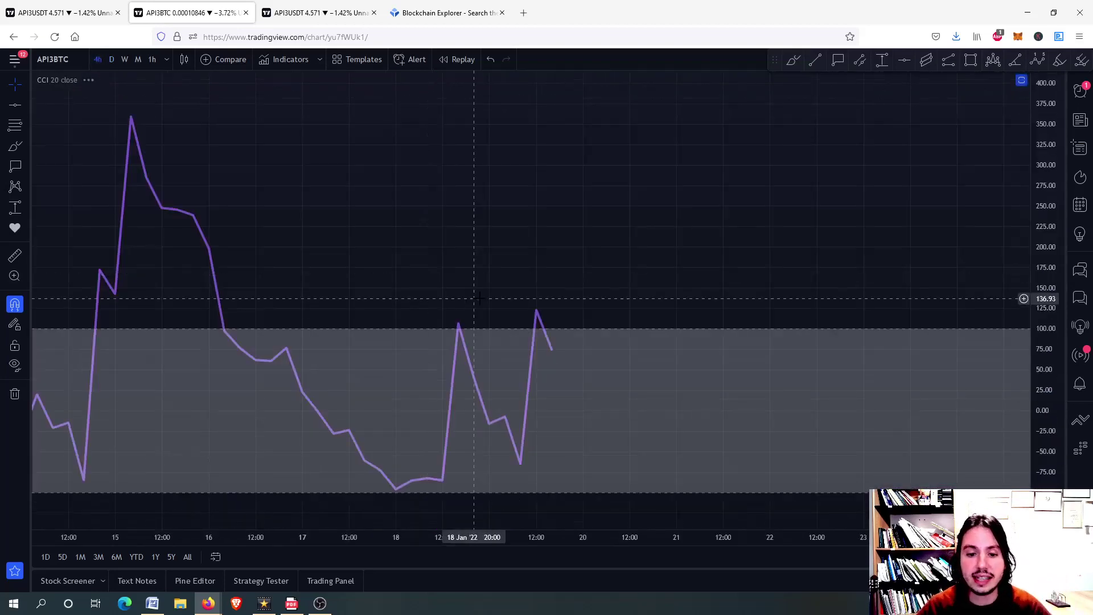
{"action": "double_click", "coordinate": [570, 362]}
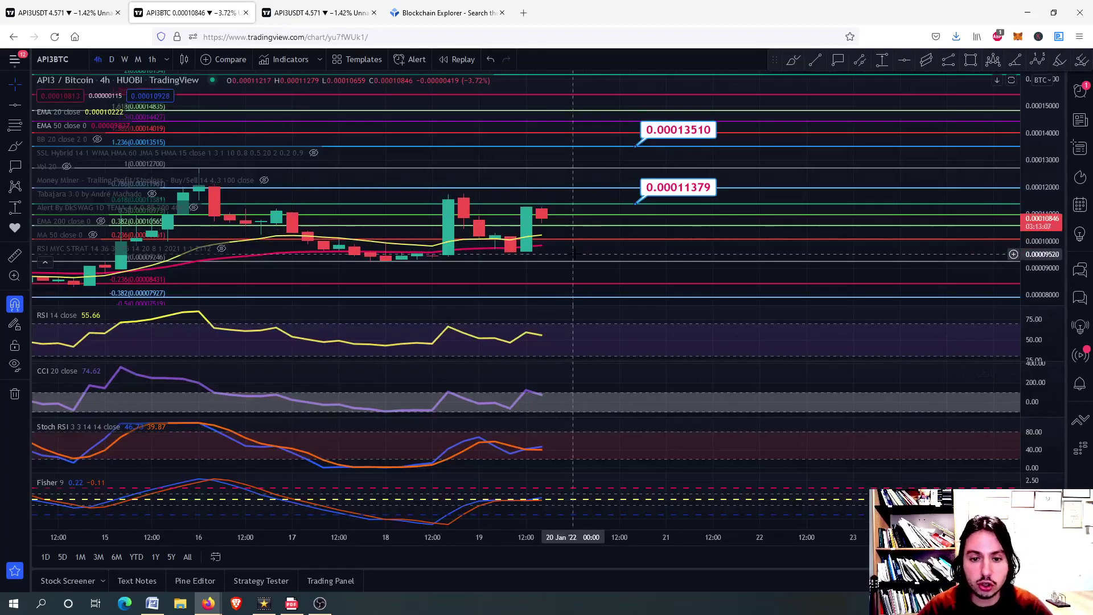
{"action": "double_click", "coordinate": [566, 285]}
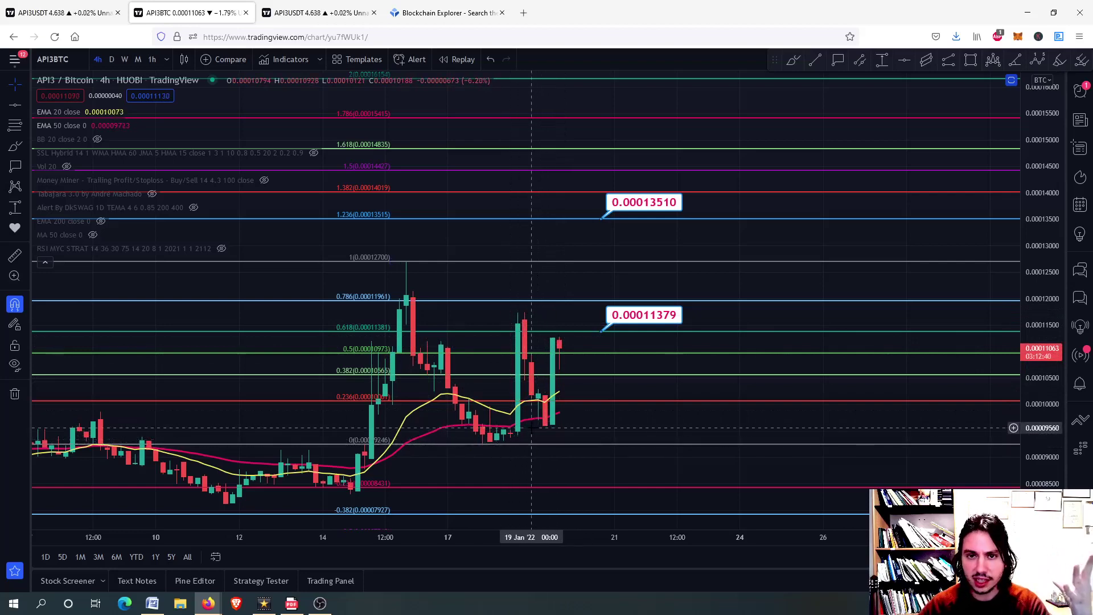
Check the enlarged RSI and price panes on API3/BTC, then switch to the API3/USDT 4h chart.
{"action": "double_click", "coordinate": [621, 238]}
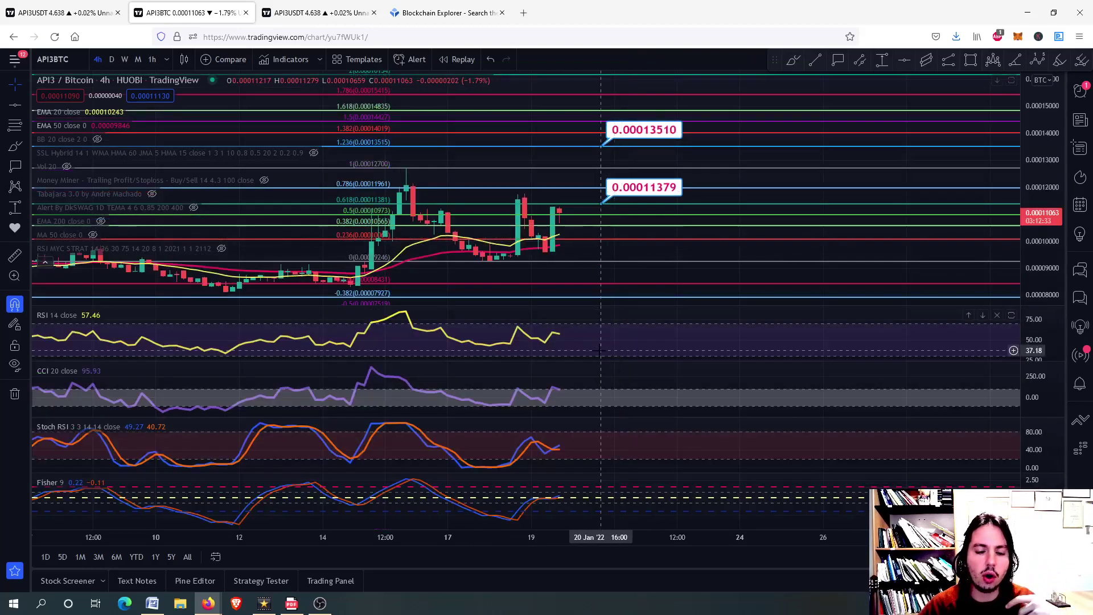
{"action": "double_click", "coordinate": [600, 350]}
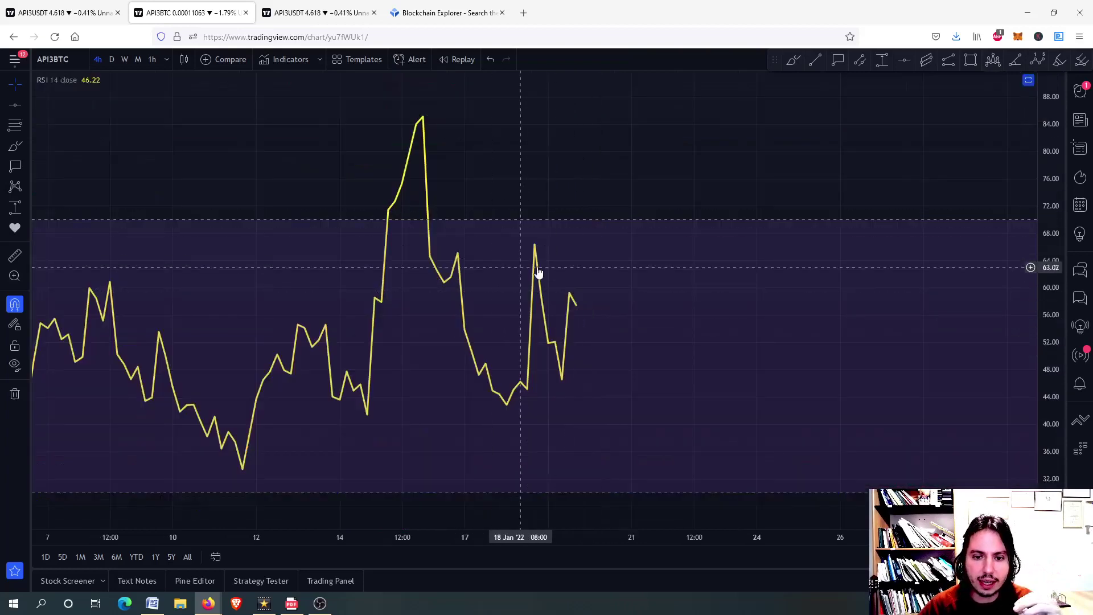
{"action": "double_click", "coordinate": [592, 317]}
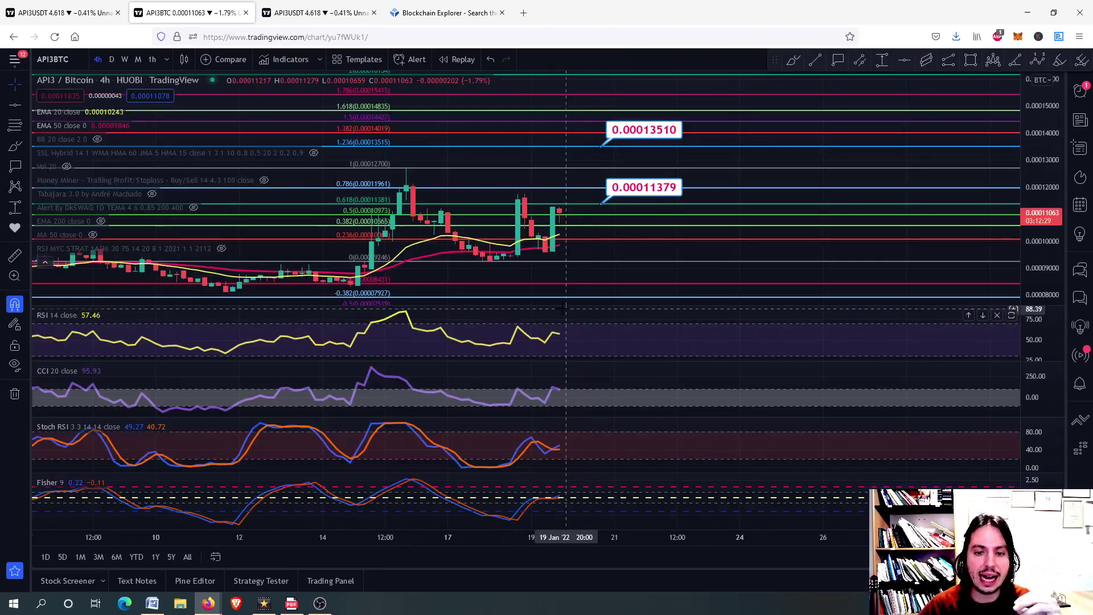
{"action": "double_click", "coordinate": [579, 279]}
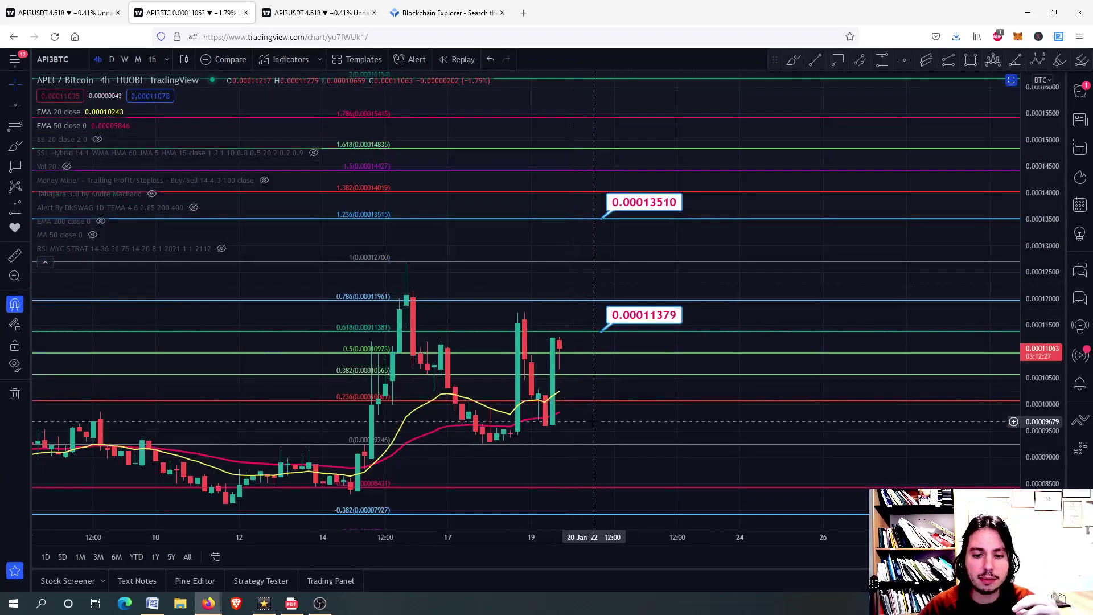
{"action": "double_click", "coordinate": [579, 420]}
{"action": "double_click", "coordinate": [579, 339]}
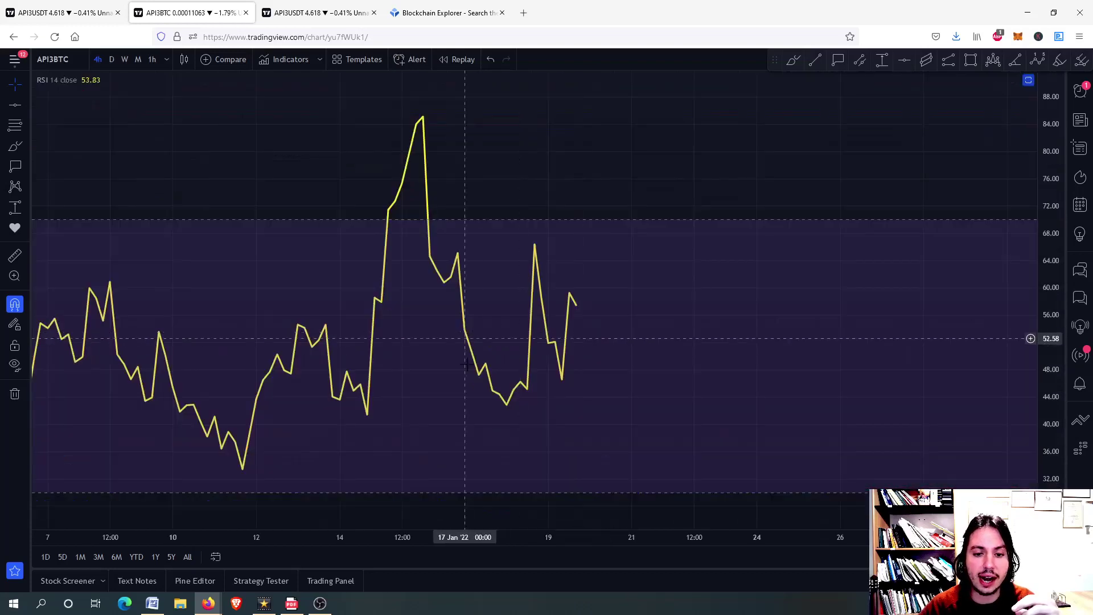
{"action": "double_click", "coordinate": [625, 359]}
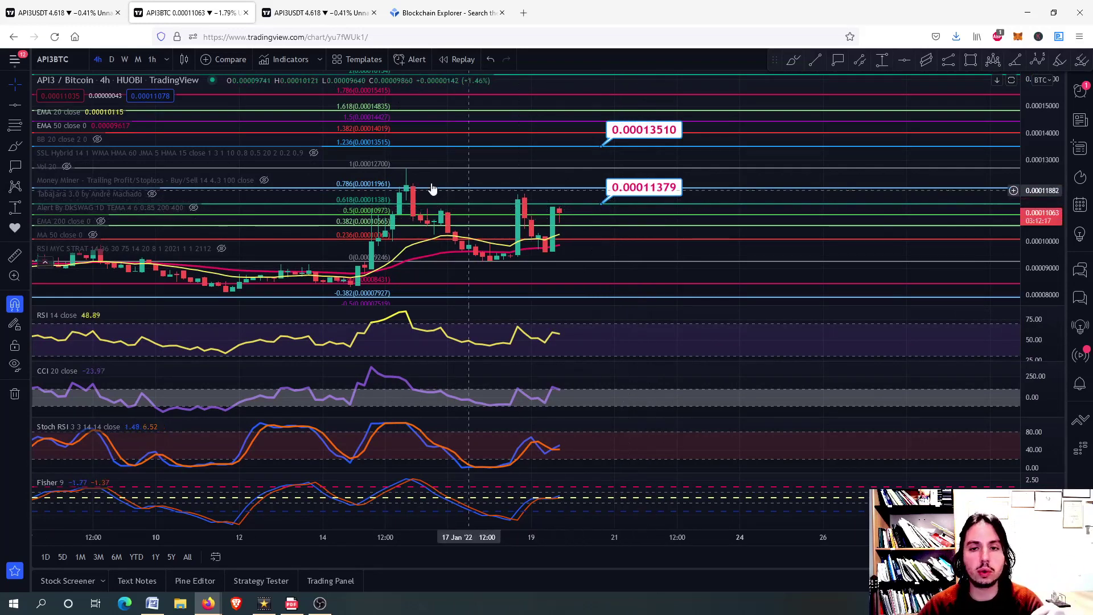
{"action": "left_click", "coordinate": [313, 13]}
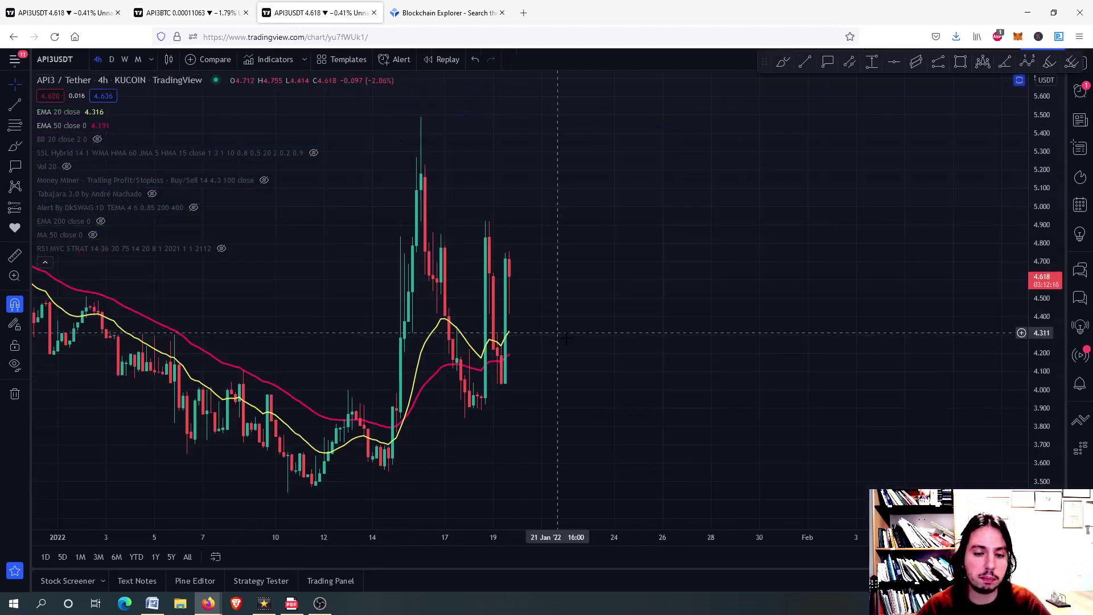
Draw a Fibonacci retracement from the 4.920 high down to 4.025.
{"action": "scroll", "coordinate": [557, 348], "scroll_direction": "up", "scroll_amount": 5}
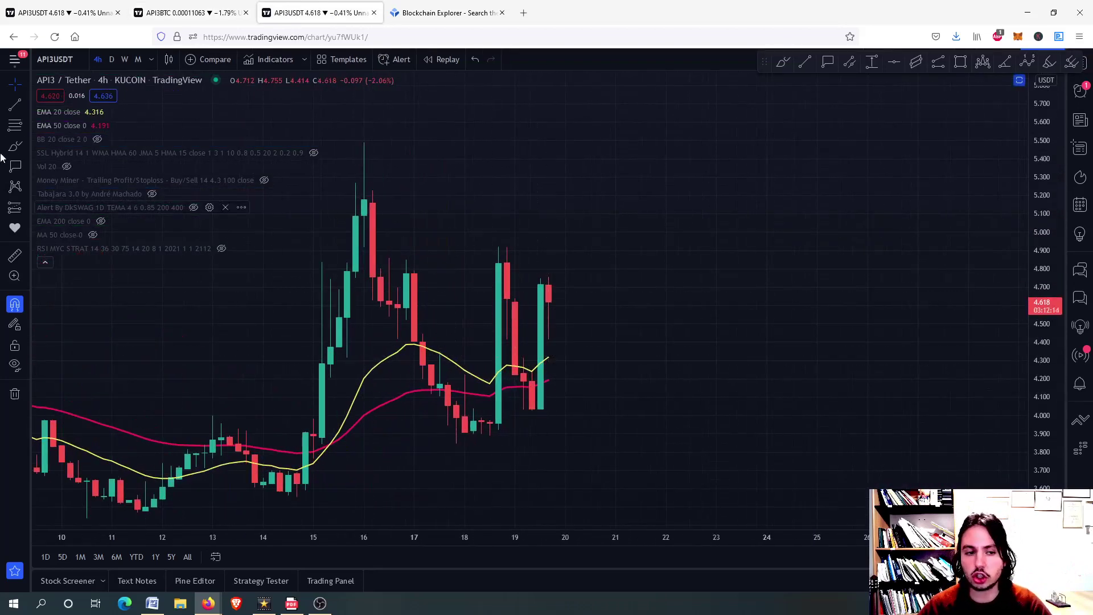
{"action": "left_click", "coordinate": [14, 125]}
{"action": "left_click_drag", "start_coordinate": [499, 248], "coordinate": [513, 411]}
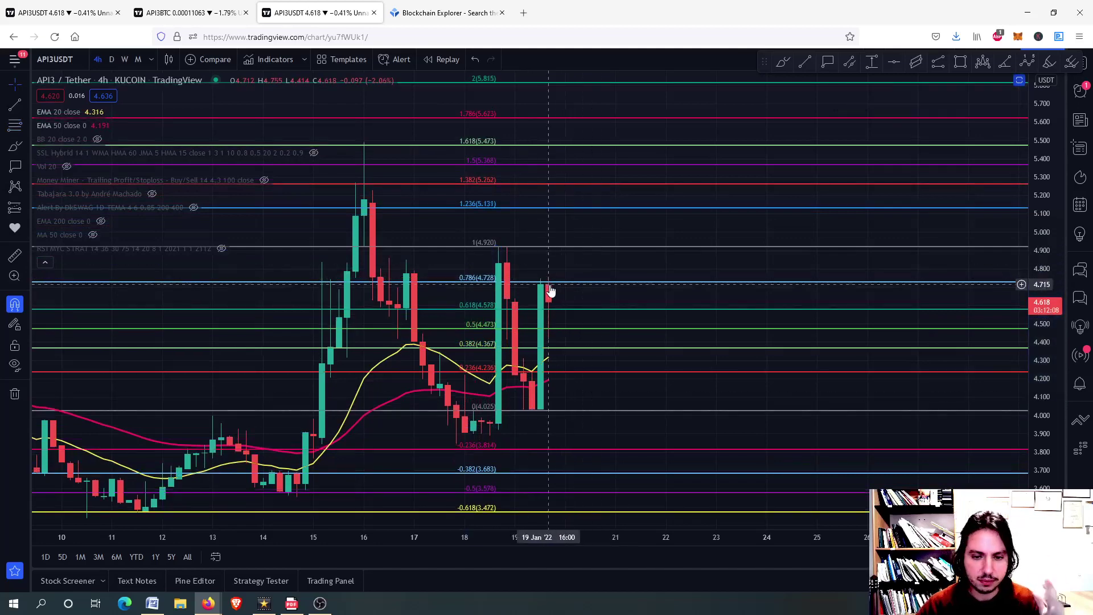
Place a price label at 4.728 and copy it up to the 5.128 level.
{"action": "left_click", "coordinate": [828, 62]}
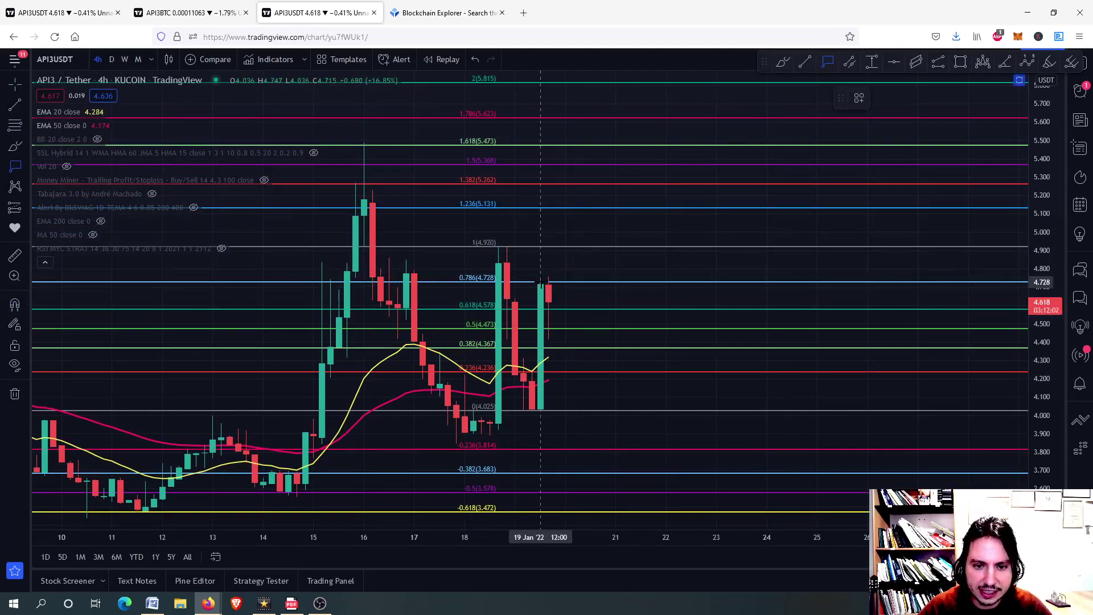
{"action": "left_click", "coordinate": [541, 282]}
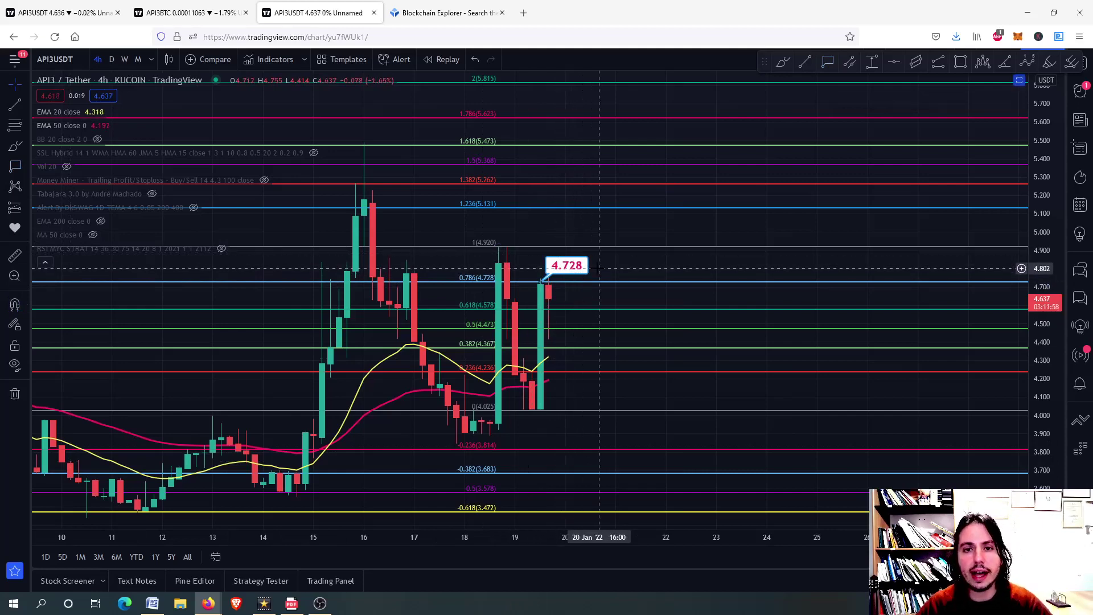
{"action": "scroll", "coordinate": [599, 268], "scroll_direction": "up", "scroll_amount": 3}
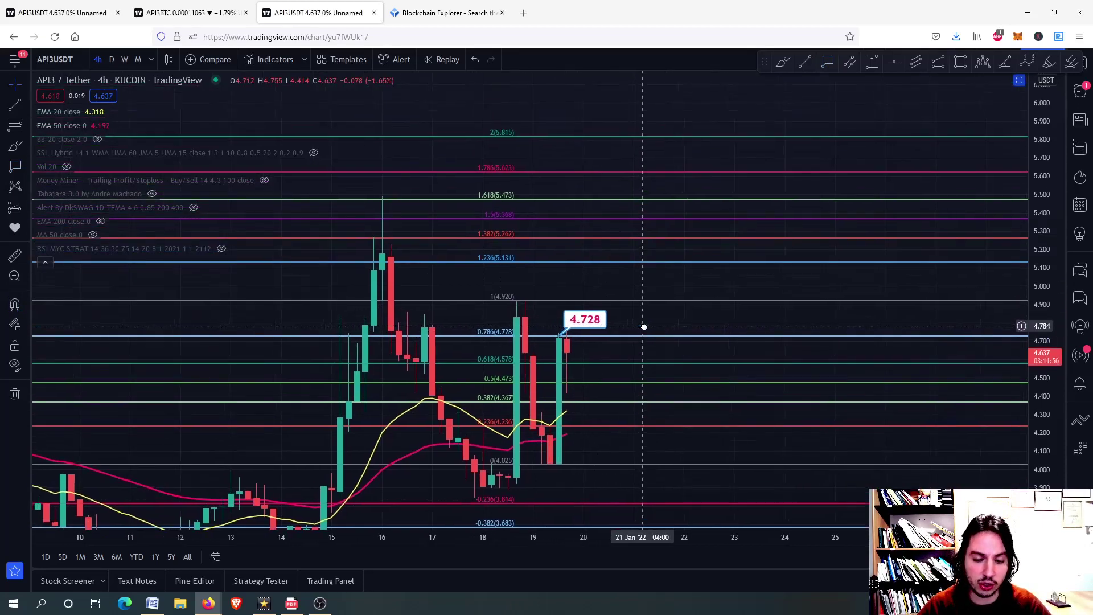
{"action": "scroll", "coordinate": [599, 323], "scroll_direction": "up", "scroll_amount": 2}
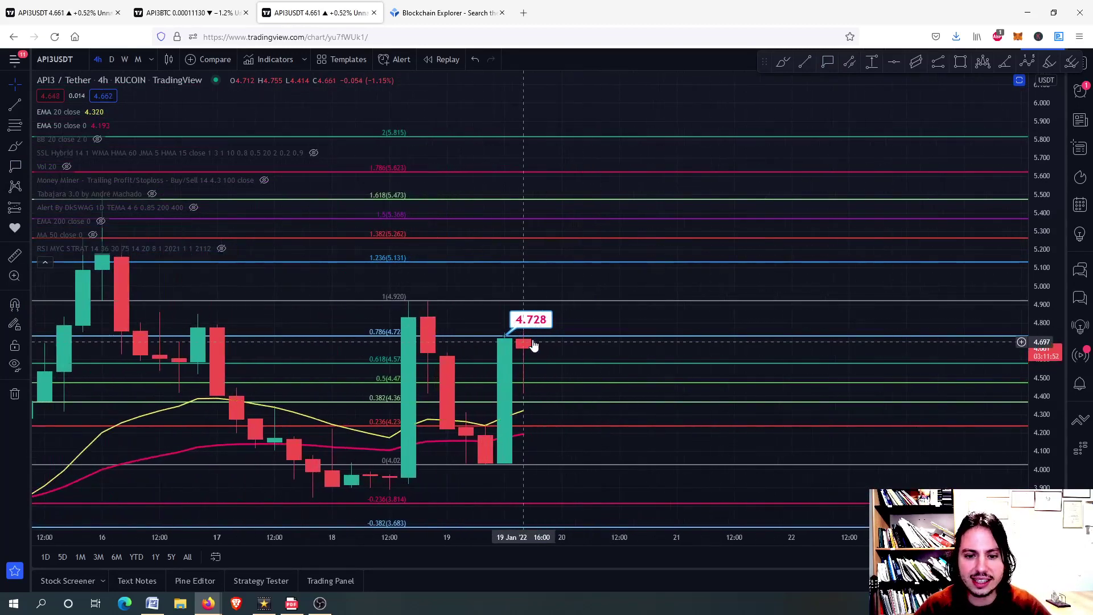
{"action": "scroll", "coordinate": [534, 338], "scroll_direction": "down", "scroll_amount": 3}
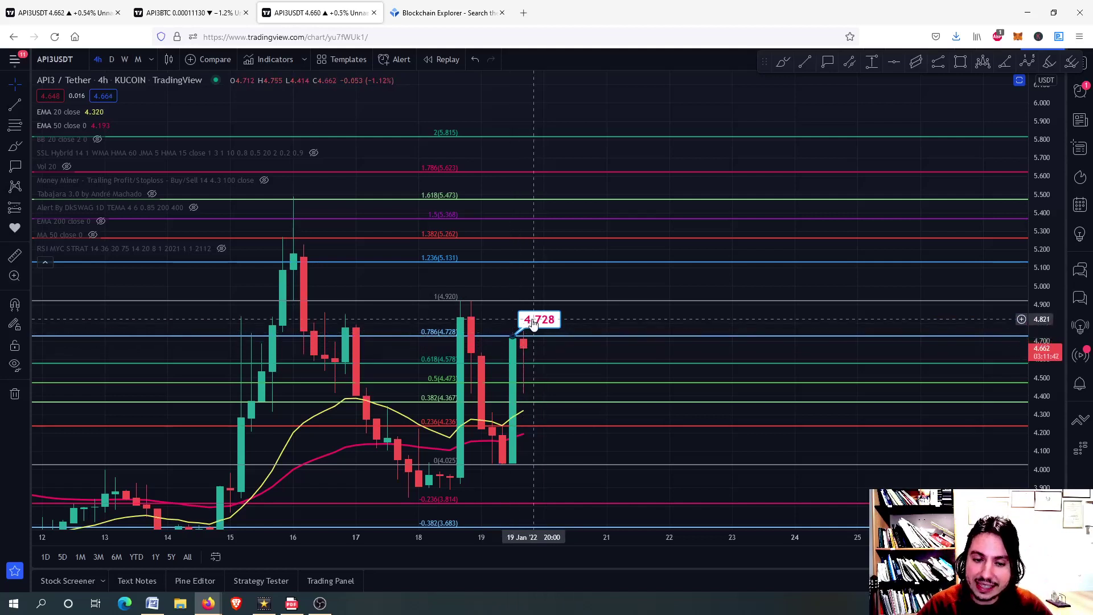
{"action": "left_click_drag", "start_coordinate": [532, 323], "coordinate": [545, 158]}
{"action": "scroll", "coordinate": [515, 305], "scroll_direction": "up", "scroll_amount": 3}
{"action": "scroll", "coordinate": [547, 341], "scroll_direction": "up", "scroll_amount": 1}
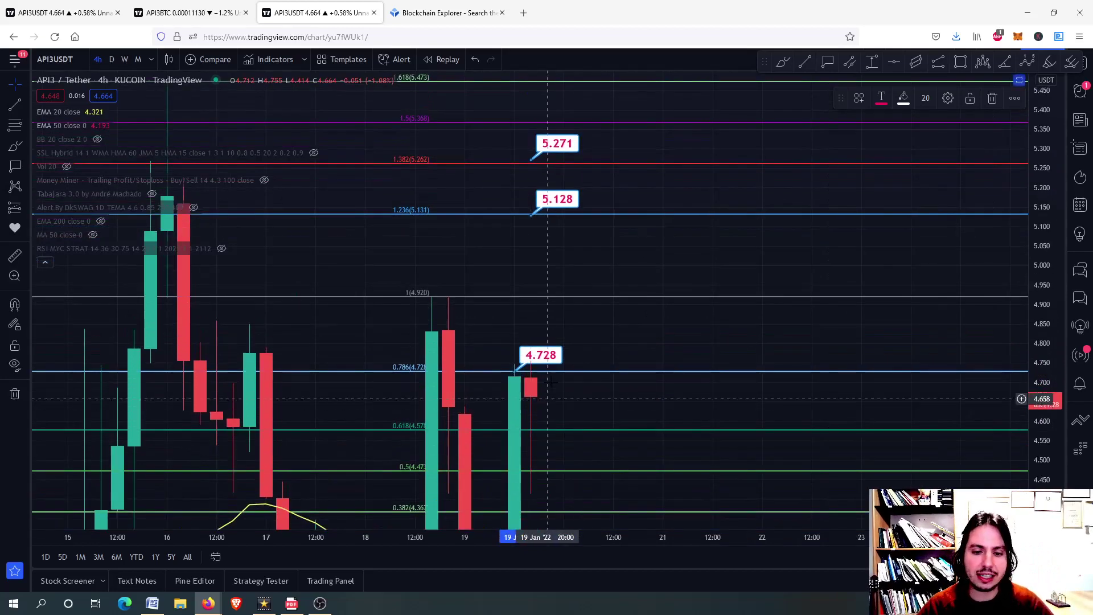
{"action": "left_click", "coordinate": [787, 63]}
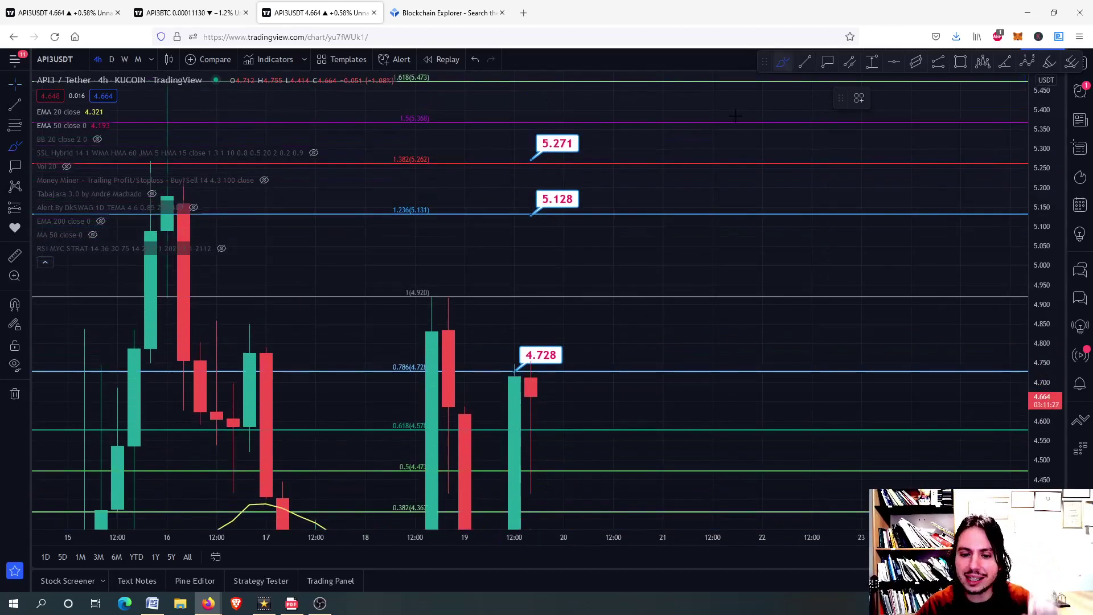
{"action": "left_click", "coordinate": [563, 392]}
{"action": "mouse_move", "coordinate": [563, 359]}
{"action": "left_mouse_down"}
{"action": "mouse_move", "coordinate": [577, 358]}
{"action": "mouse_move", "coordinate": [581, 393]}
{"action": "left_mouse_up"}
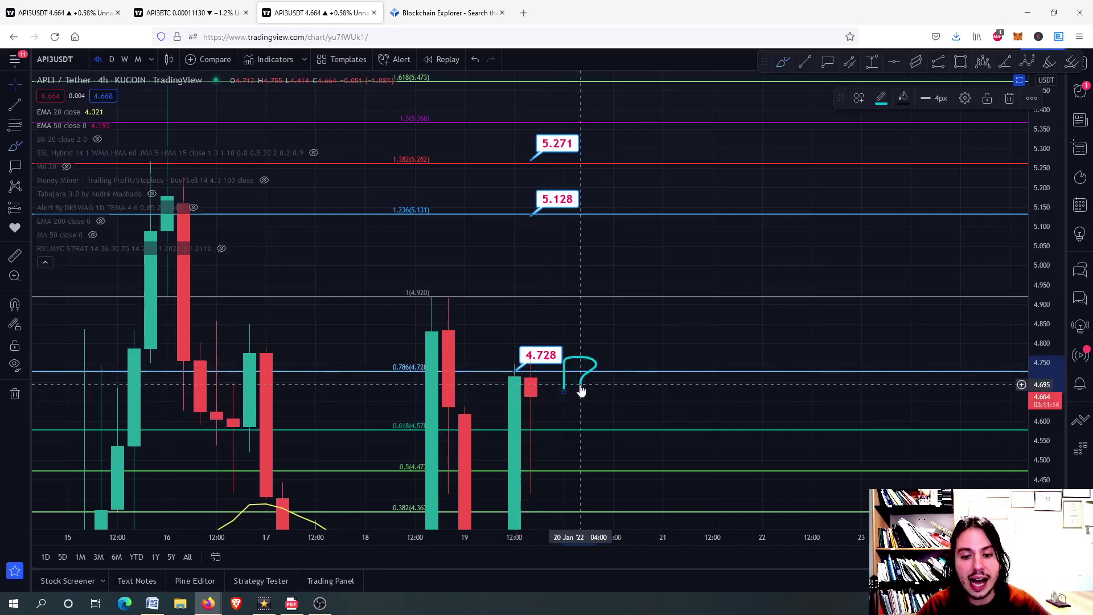
{"action": "key", "text": "Delete"}
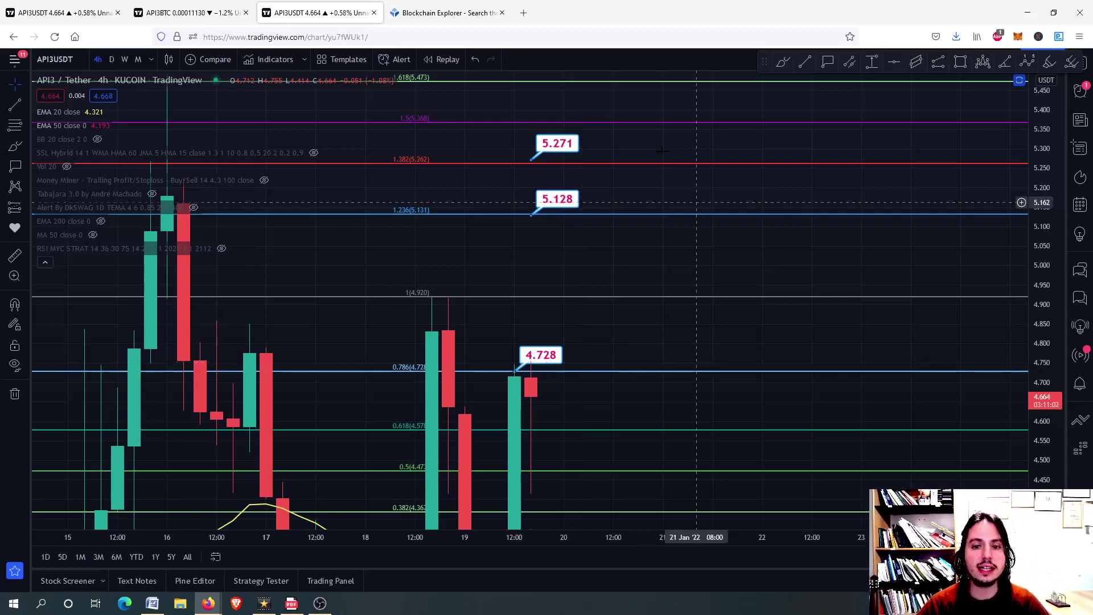
Check the enlarged CCI and RSI panes, maximize the price pane and compress its scale to fit every Fibonacci level.
{"action": "double_click", "coordinate": [545, 274]}
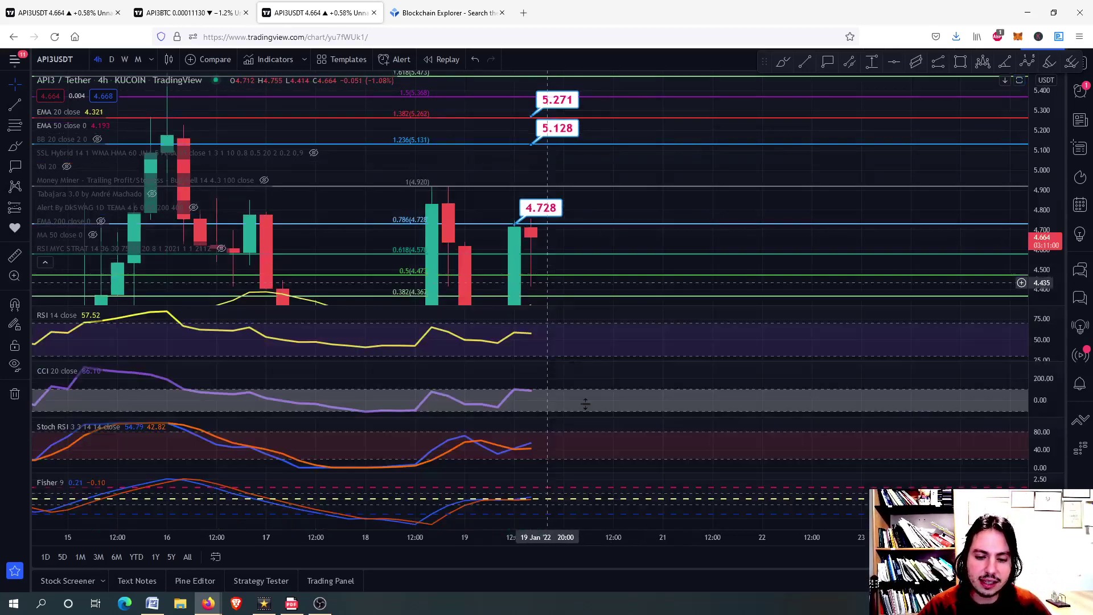
{"action": "double_click", "coordinate": [572, 390]}
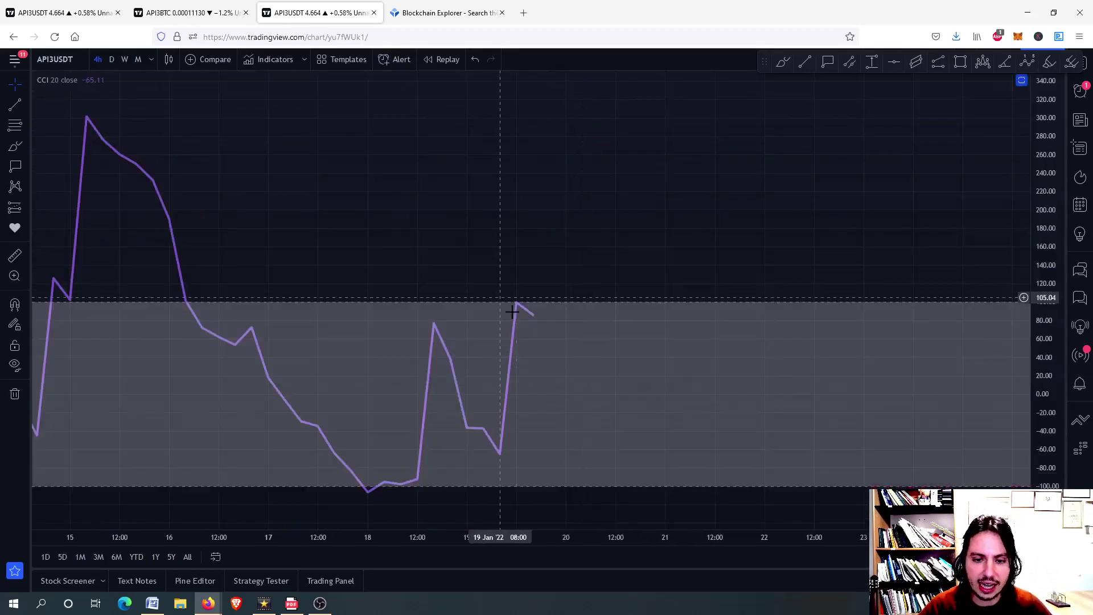
{"action": "double_click", "coordinate": [552, 364]}
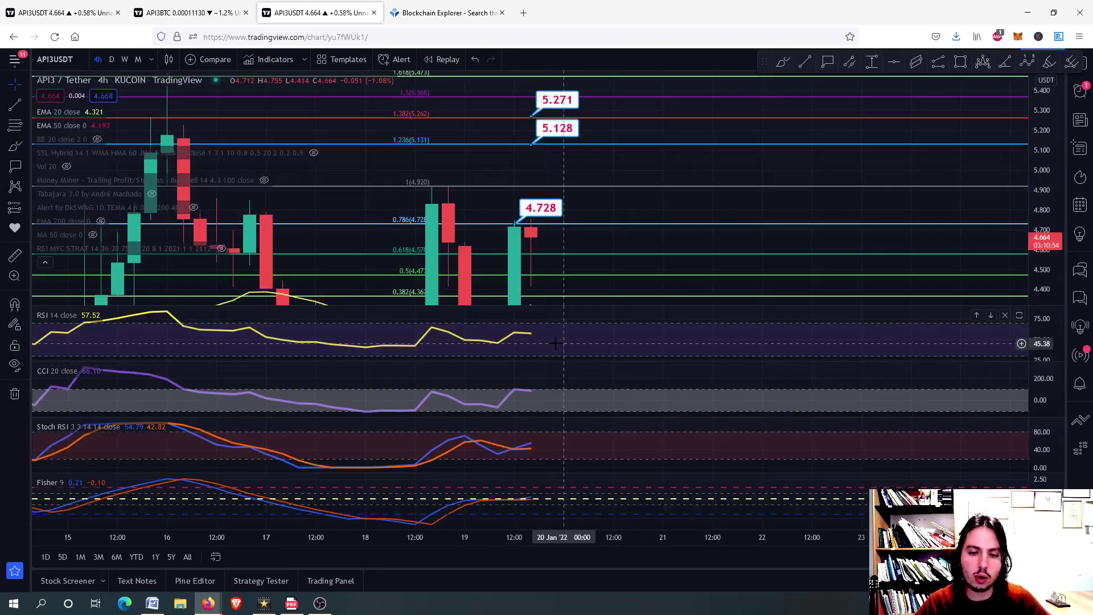
{"action": "double_click", "coordinate": [552, 360]}
{"action": "double_click", "coordinate": [557, 371]}
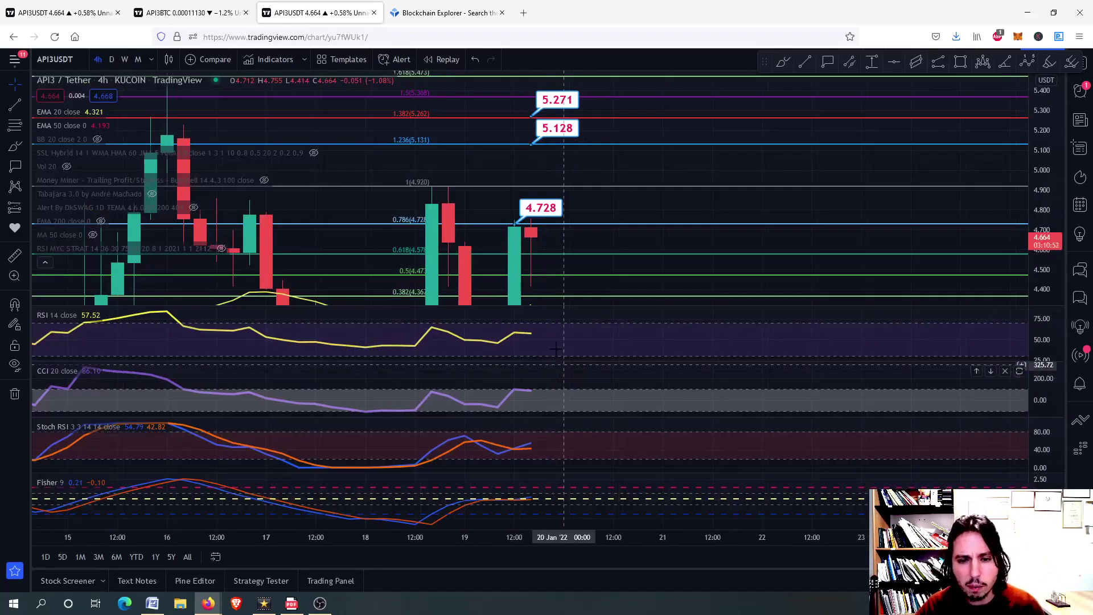
{"action": "double_click", "coordinate": [556, 234]}
{"action": "left_click_drag", "start_coordinate": [1045, 228], "coordinate": [1045, 273]}
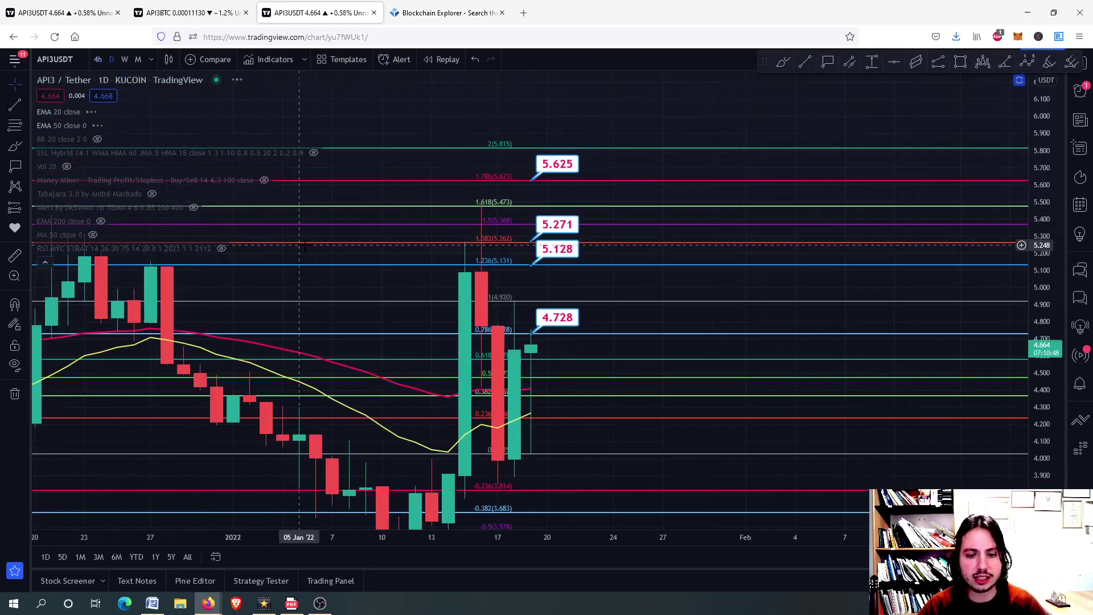
{"action": "double_click", "coordinate": [581, 384]}
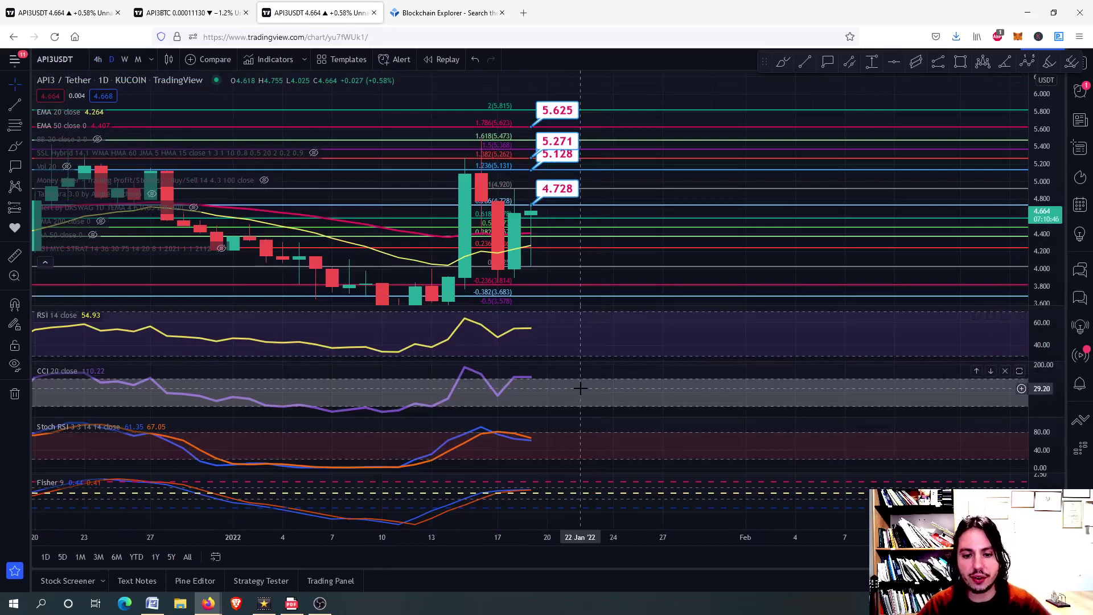
{"action": "double_click", "coordinate": [581, 385]}
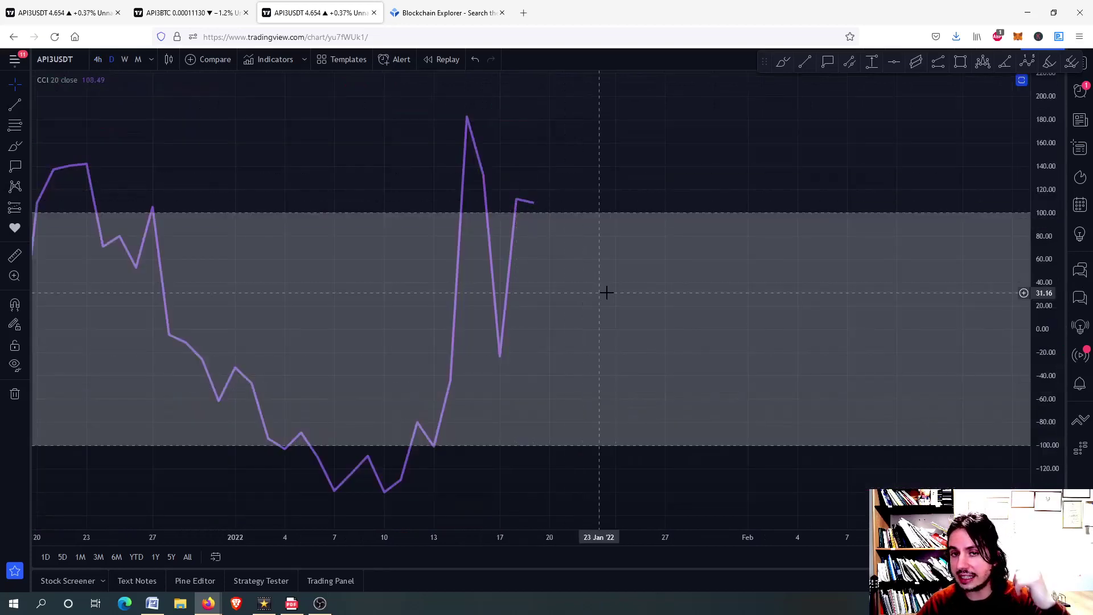
{"action": "double_click", "coordinate": [605, 293]}
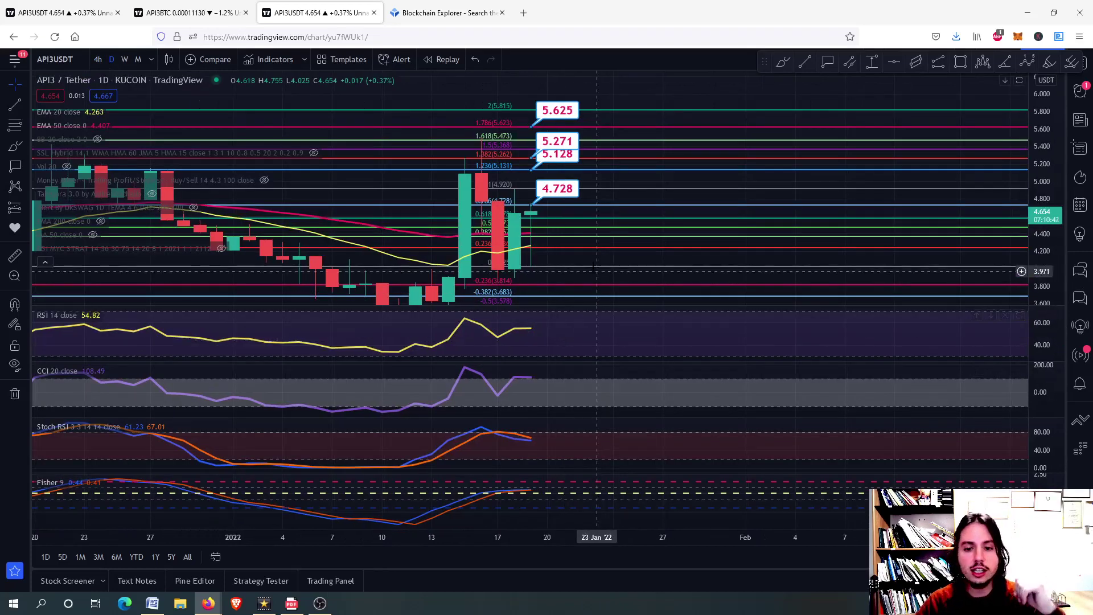
{"action": "double_click", "coordinate": [596, 255]}
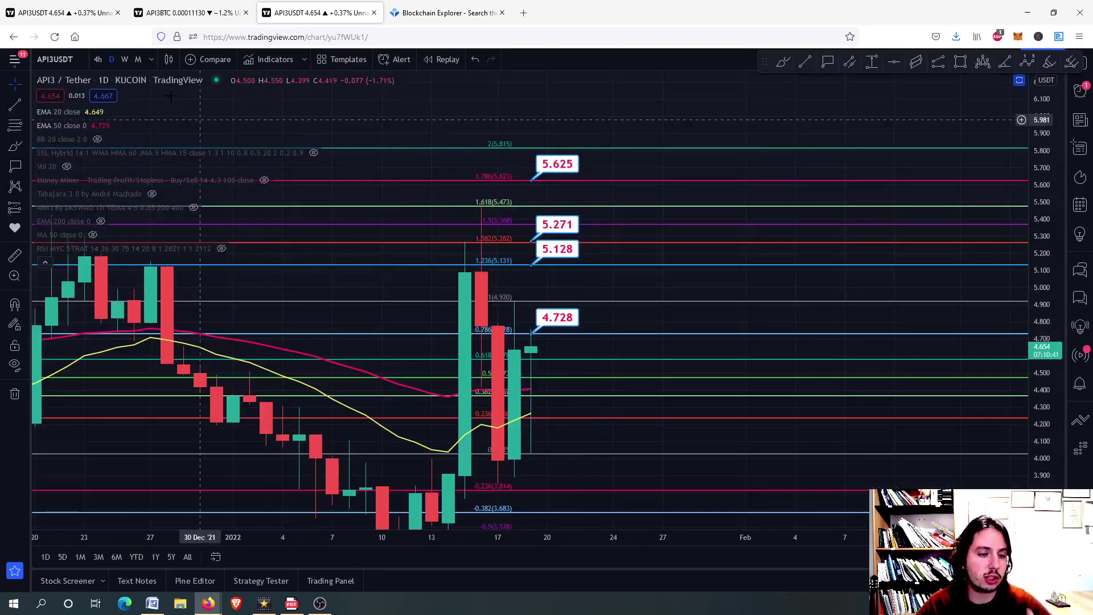
{"action": "left_click", "coordinate": [96, 57]}
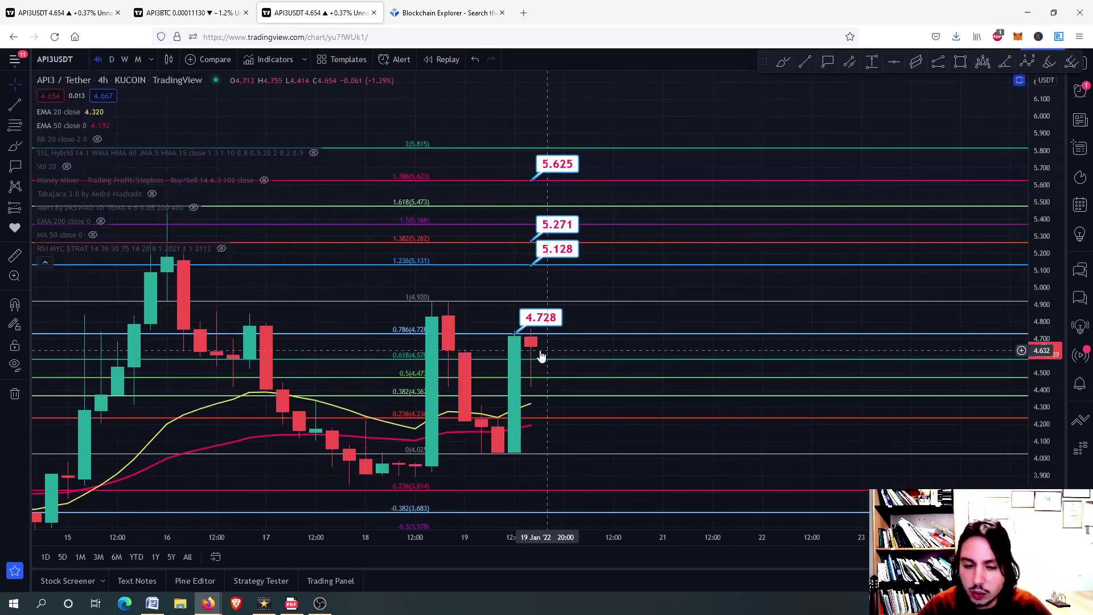
Zoom out the 4h chart and stretch the price scale to spread the 5.128, 5.271 and 5.625 targets.
{"action": "scroll", "coordinate": [541, 342], "scroll_direction": "down", "scroll_amount": 5}
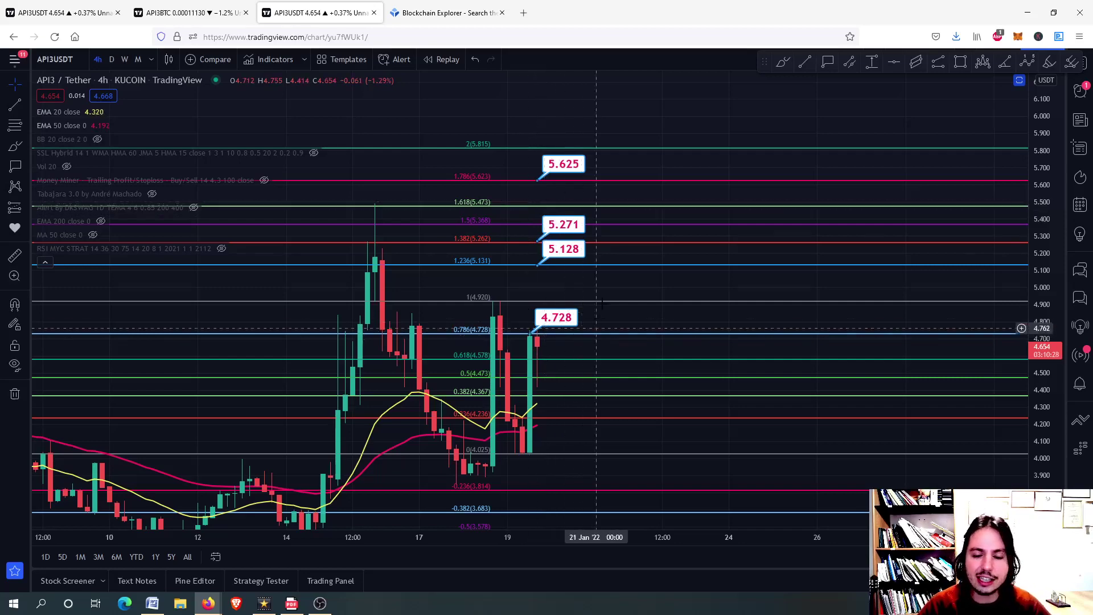
{"action": "left_click_drag", "start_coordinate": [692, 216], "coordinate": [670, 337]}
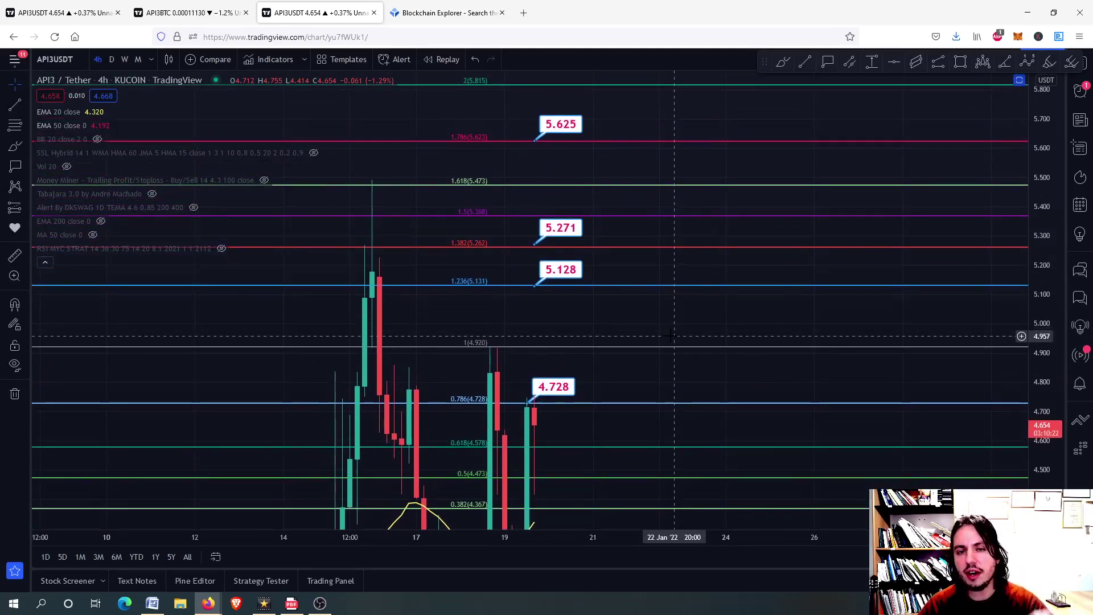